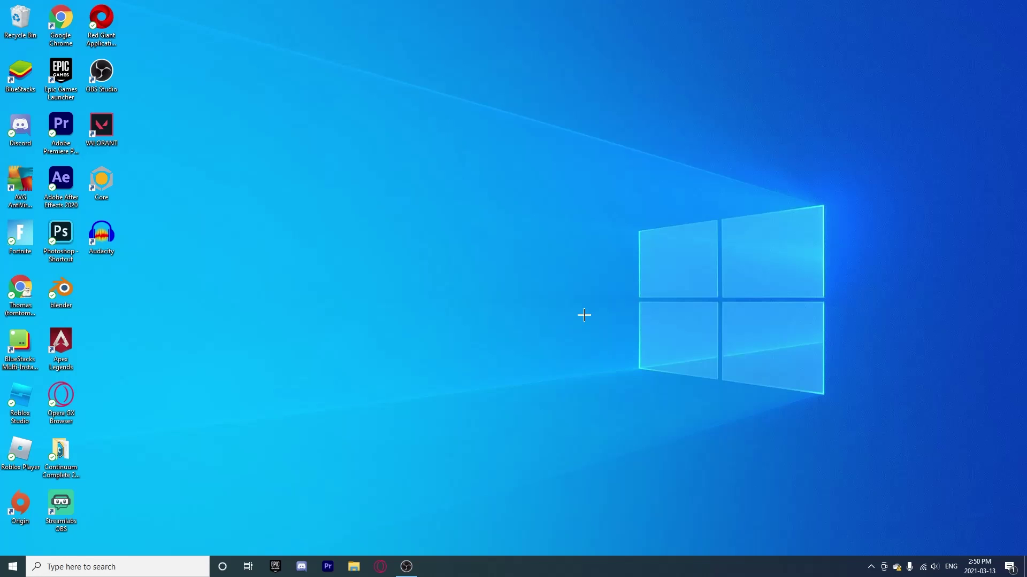
Step: Open Radeon Software with Alt+R, maximize it, and expand Custom Resolutions under Global Display
key("alt+r")
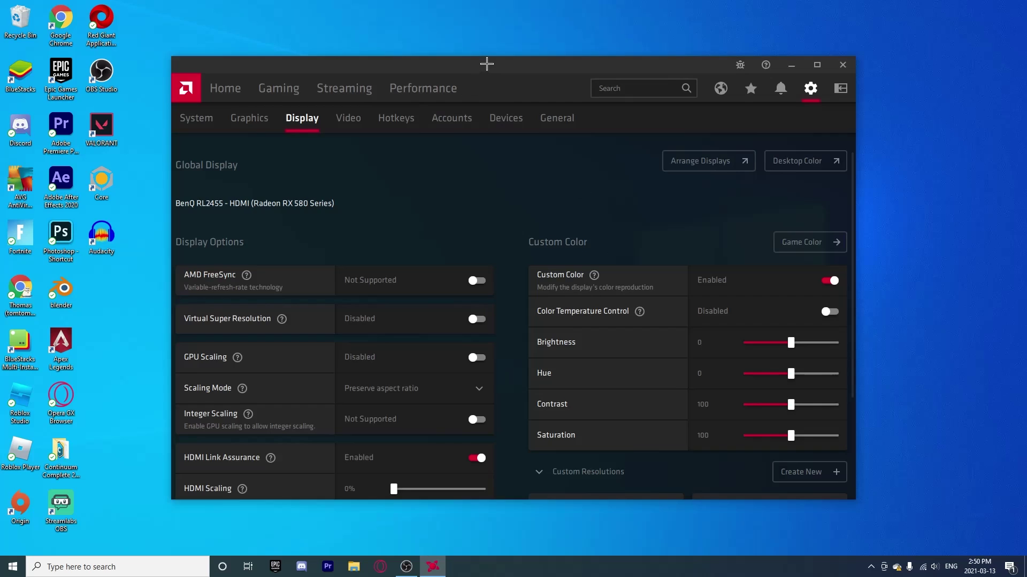
left_click_drag(486, 62, 495, 2)
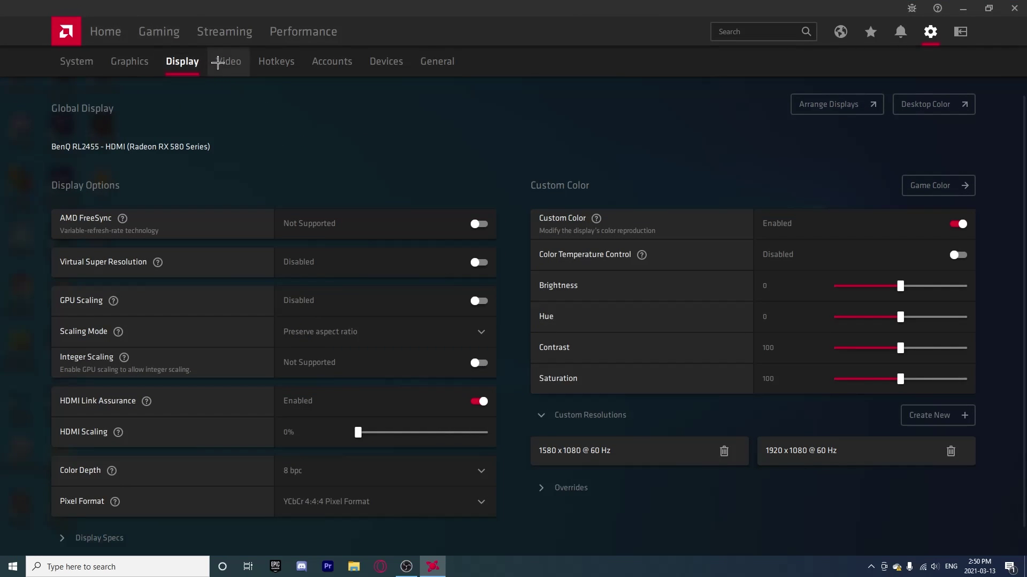
left_click(116, 39)
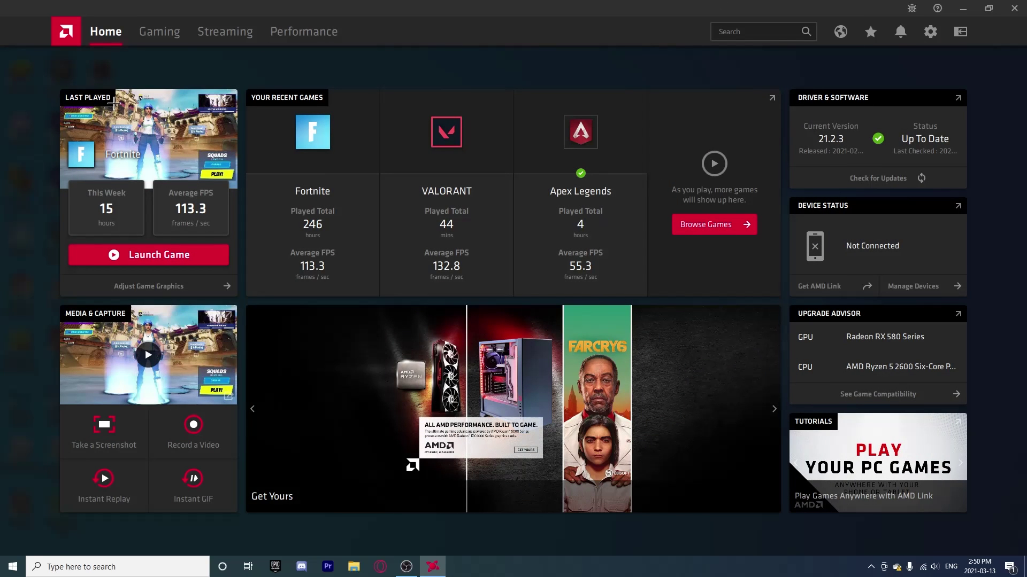
left_click(152, 31)
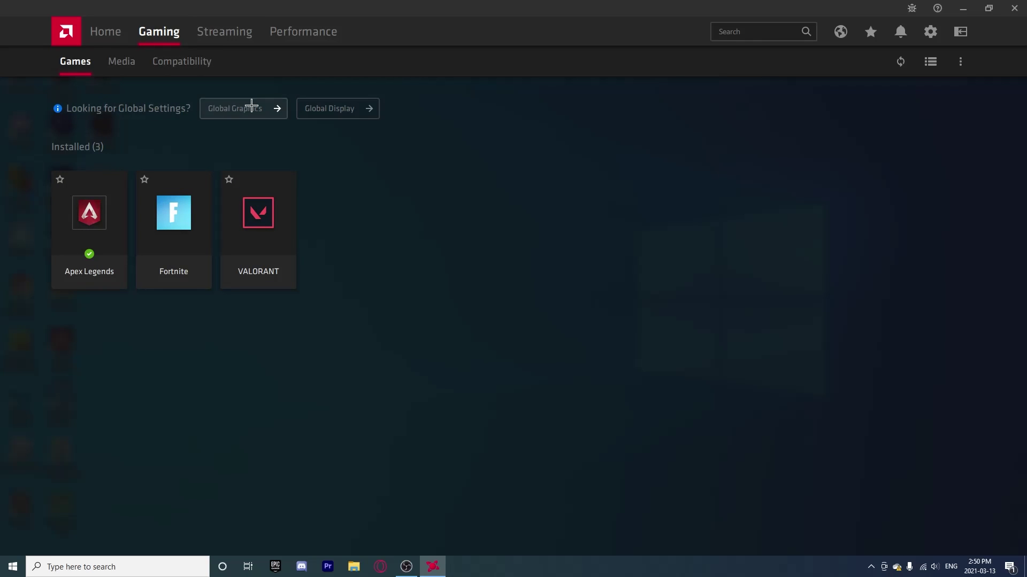
left_click(367, 109)
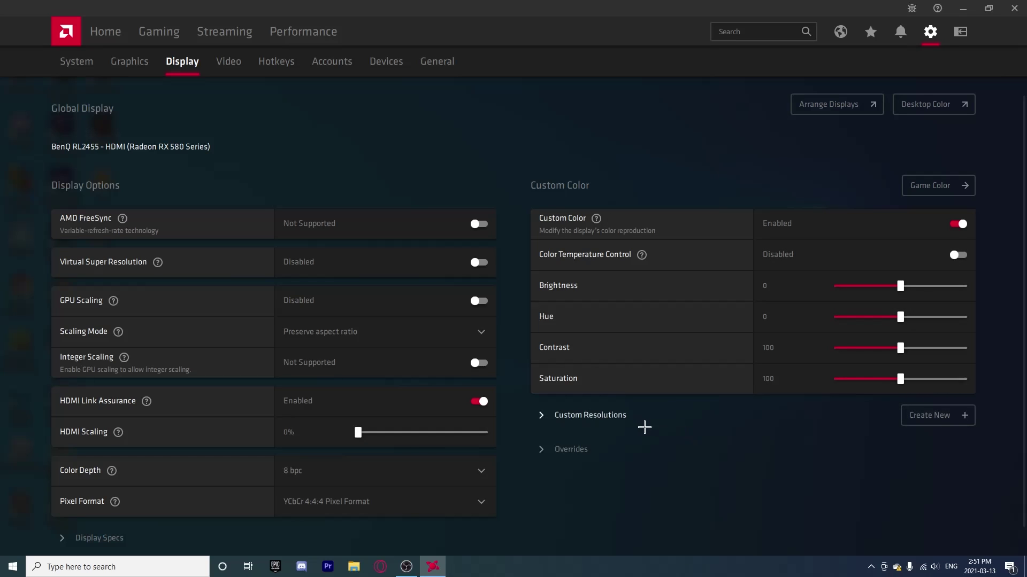
left_click(609, 420)
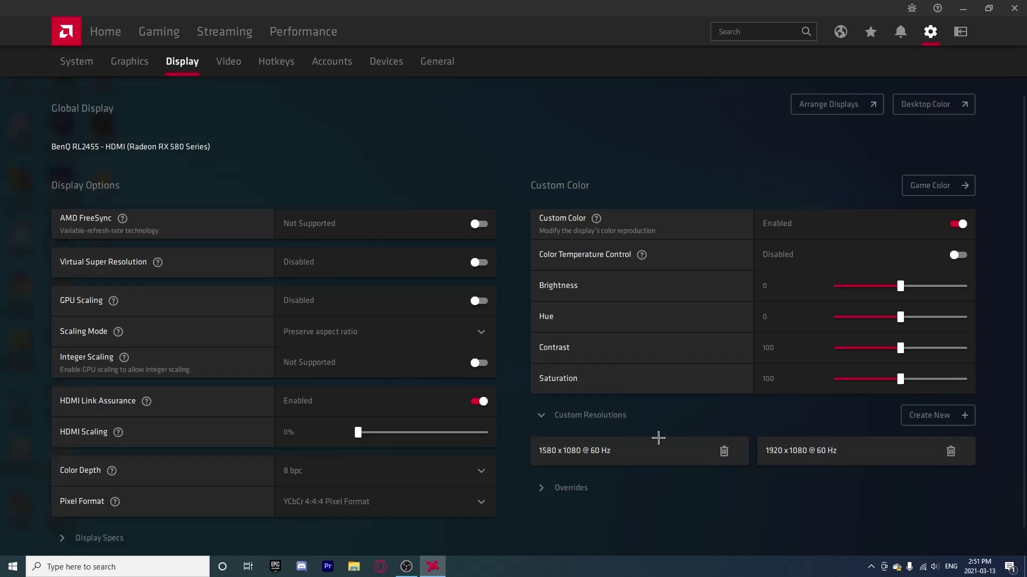
Step: Start a new custom resolution and change its width from 1920 to 1440
left_click(937, 417)
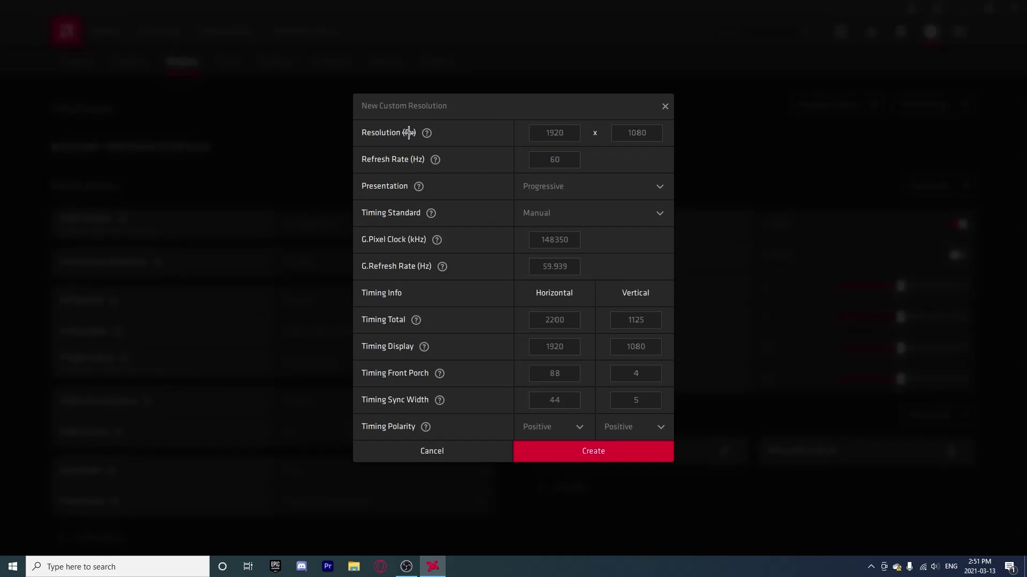
double_click(563, 132)
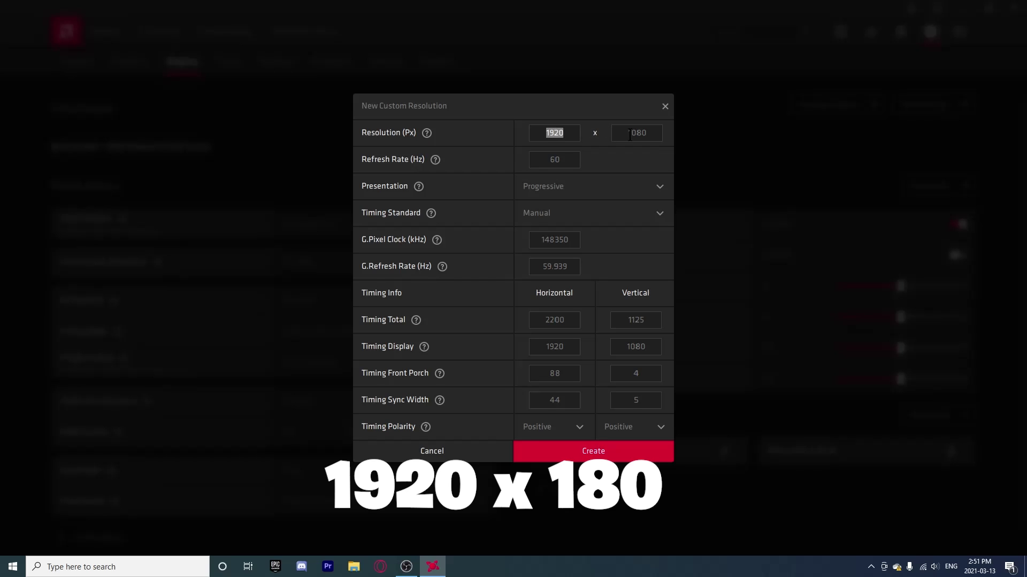
left_click(551, 138)
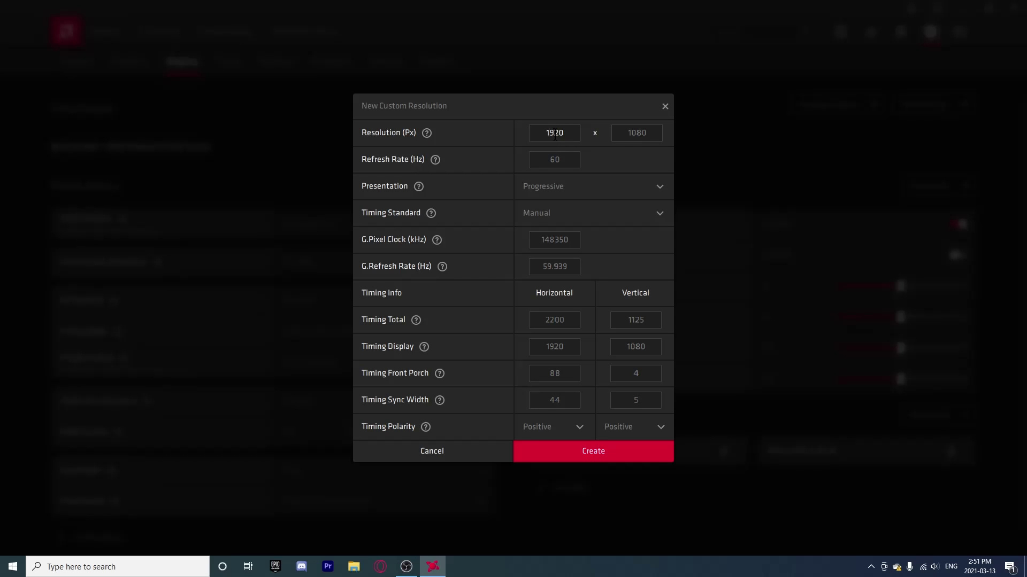
double_click(552, 135)
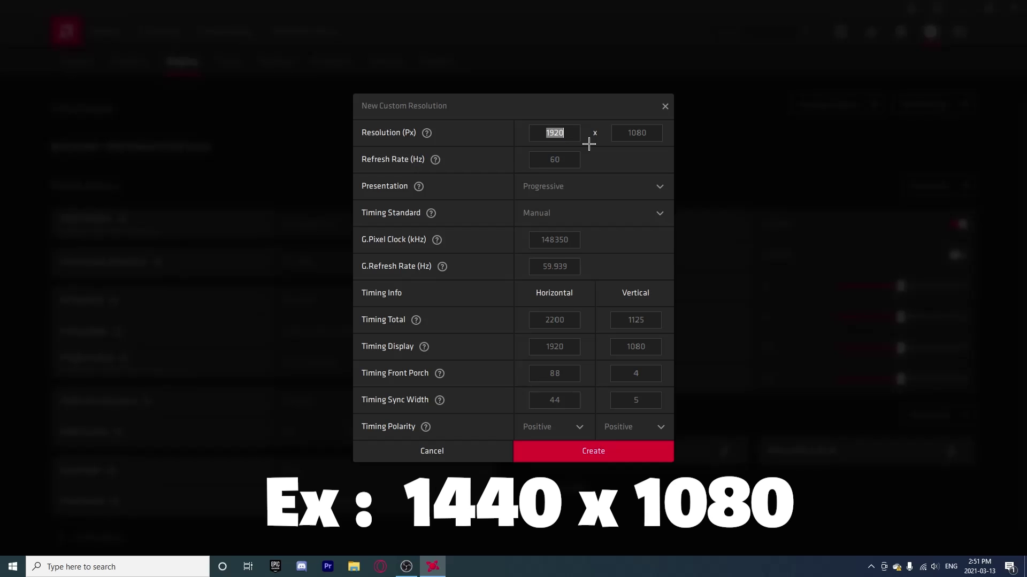
type("1")
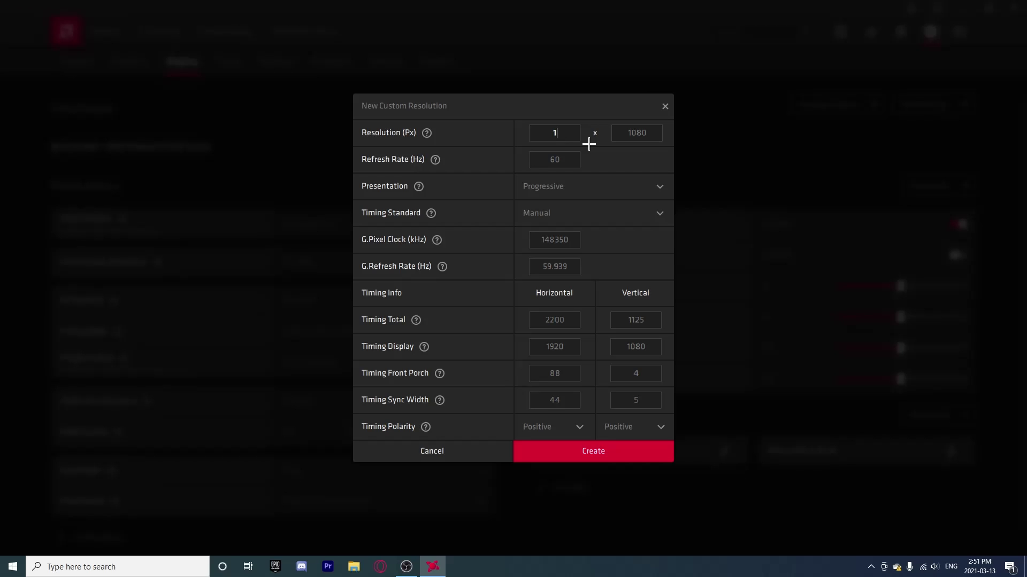
type("440")
Step: Change the horizontal Timing Display value from 1920 to 1440
double_click(554, 160)
left_click(577, 160)
left_click_drag(558, 163, 545, 163)
left_click_drag(570, 348, 532, 347)
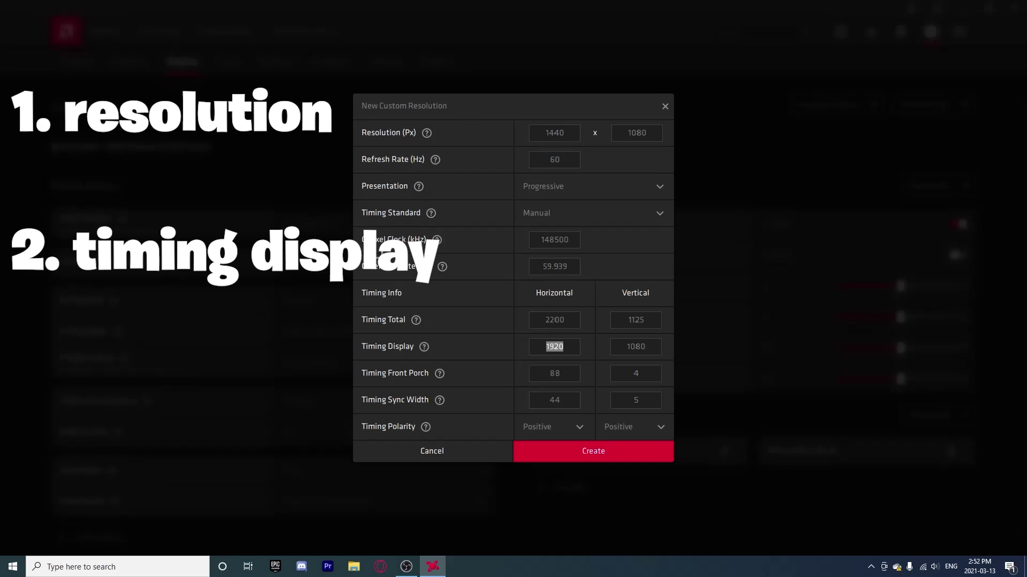
left_click(569, 345)
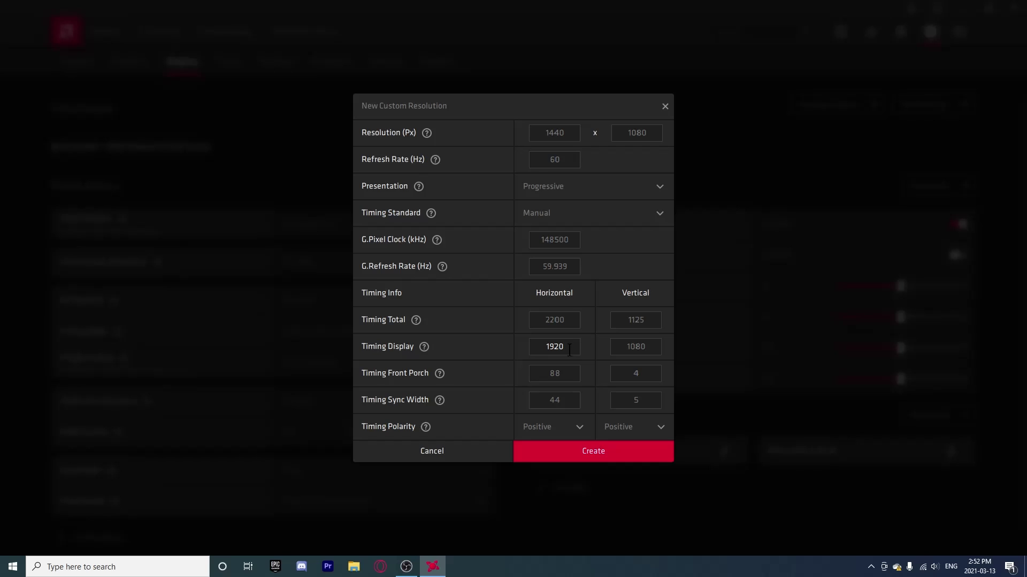
left_click(544, 133)
left_click_drag(541, 352, 574, 348)
type("1440")
key("Tab")
left_click(545, 352)
left_click(554, 133)
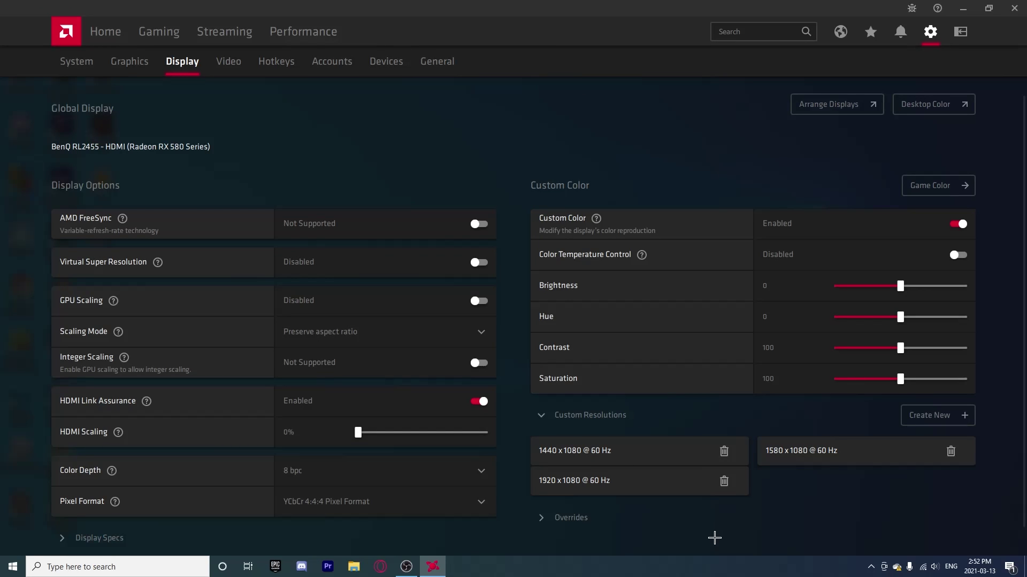
Step: Save the 1440 x 1080 @ 60 Hz custom resolution and restore the window from maximized
left_click(623, 416)
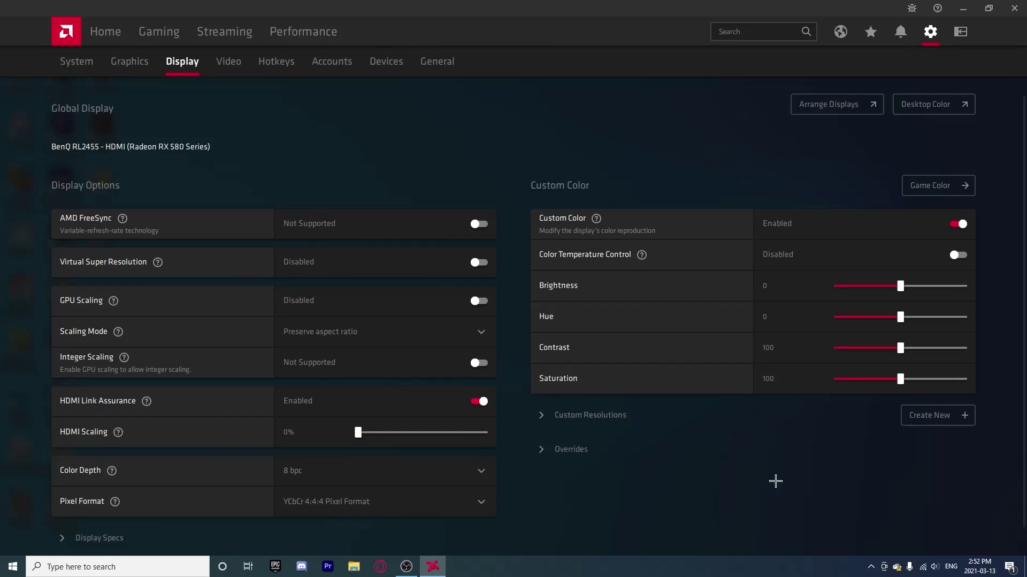
left_click(567, 415)
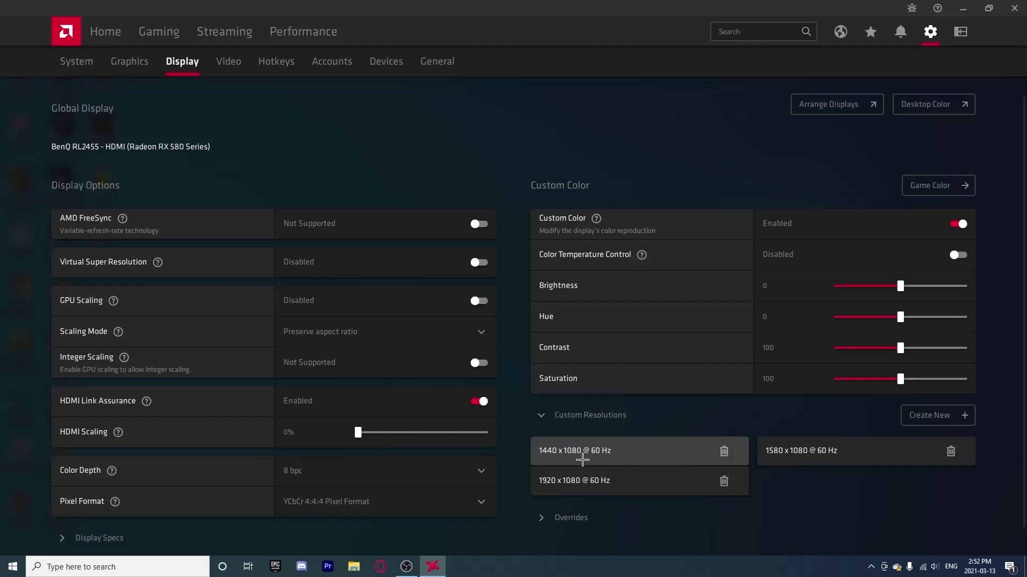
left_click(631, 452)
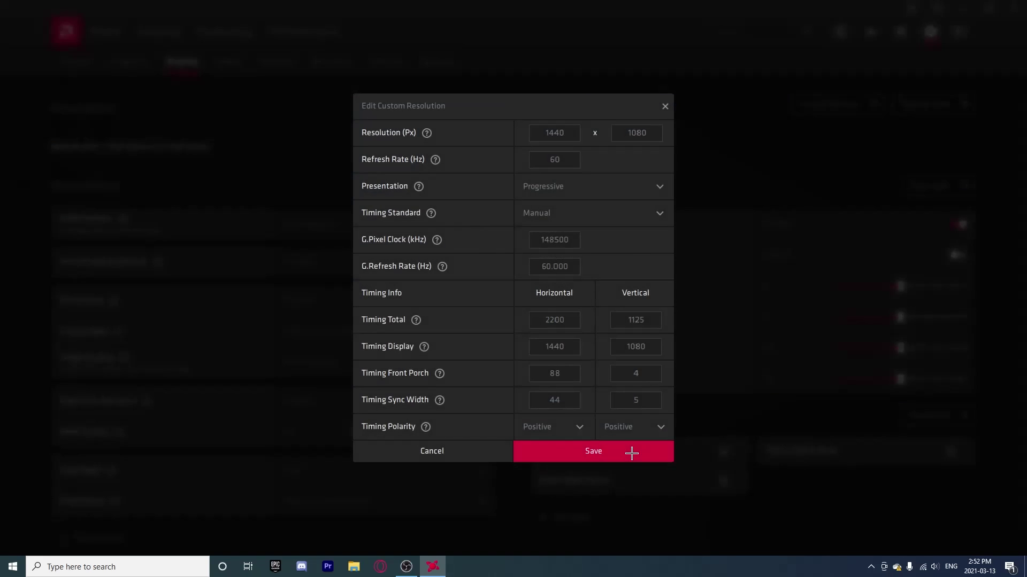
left_click(631, 455)
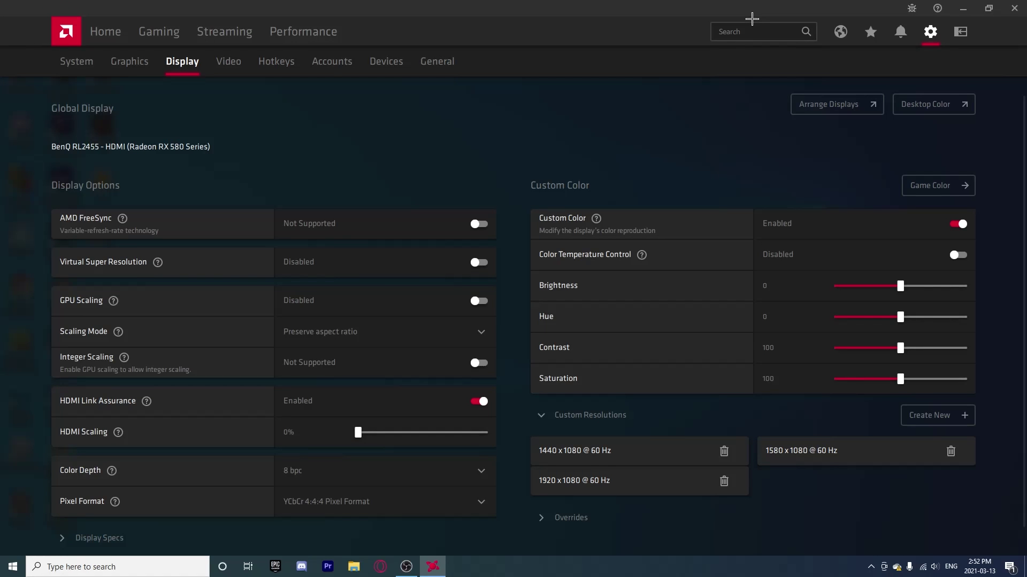
left_click_drag(693, 15, 598, 50)
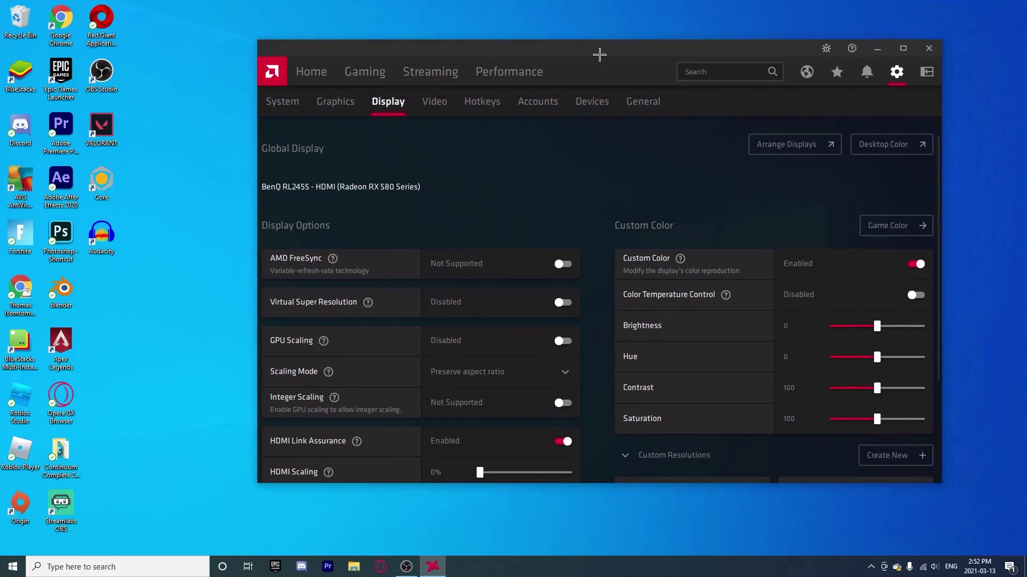
Step: Minimize Radeon Software and launch the Run dialog from Windows search
left_click(877, 49)
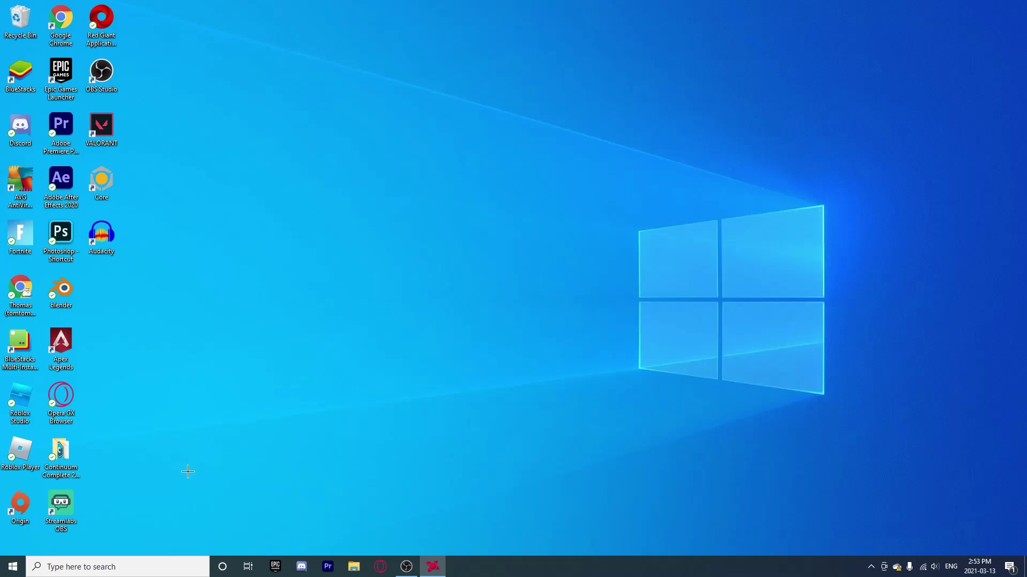
left_click(126, 564)
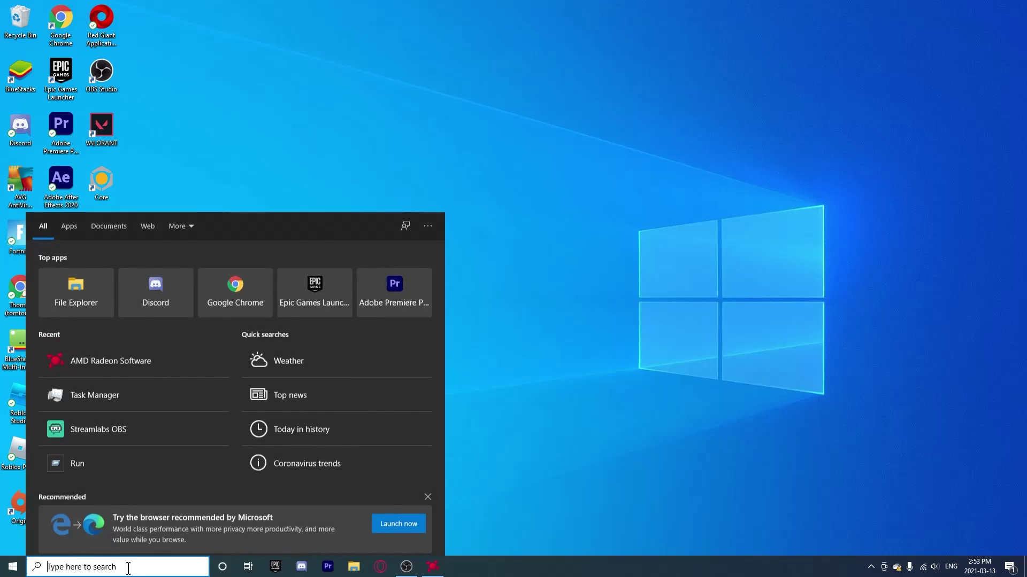
type("run")
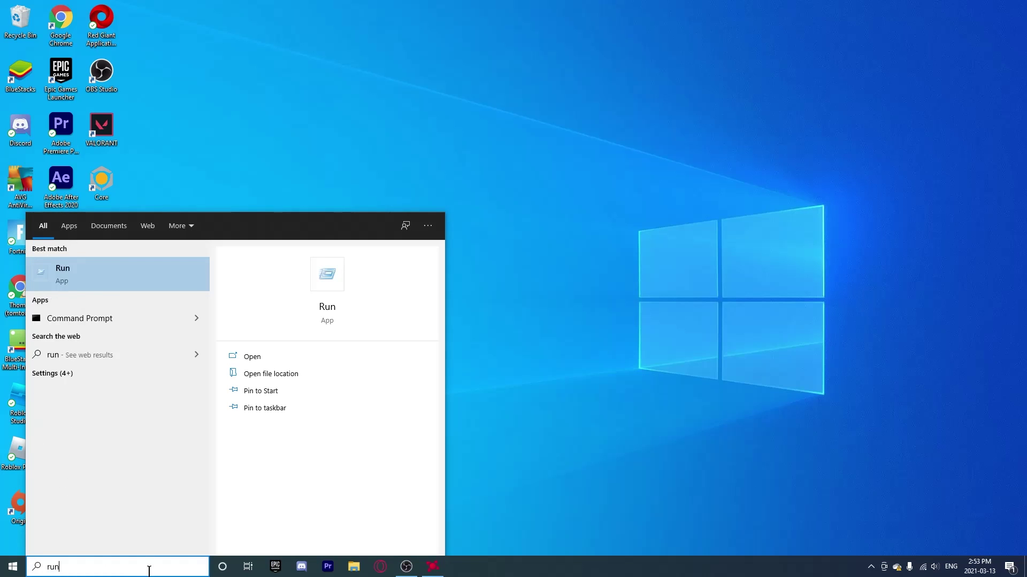
key("Return")
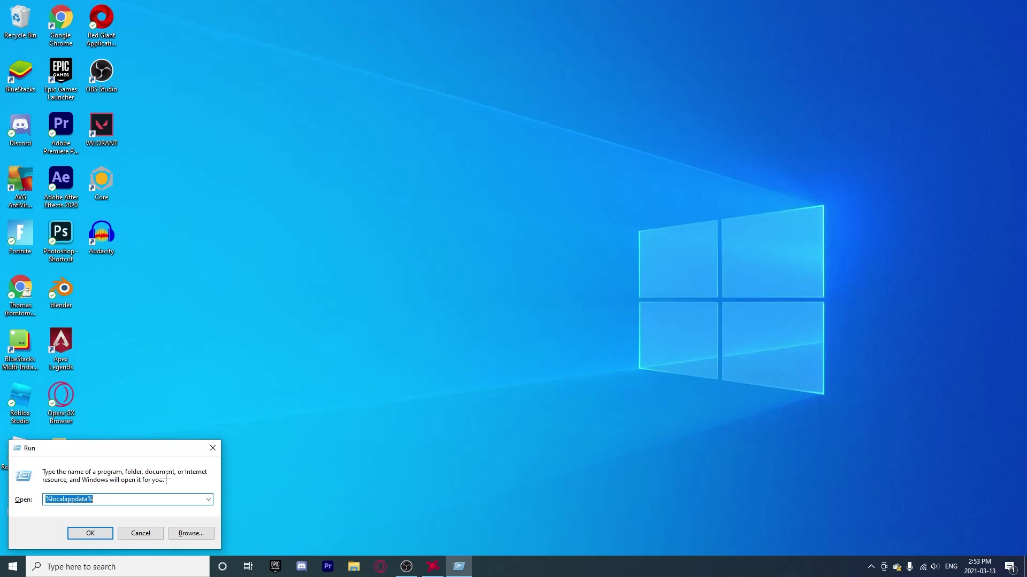
Step: Enter %localappdata% in the Run dialog's Open box
key("BackSpace")
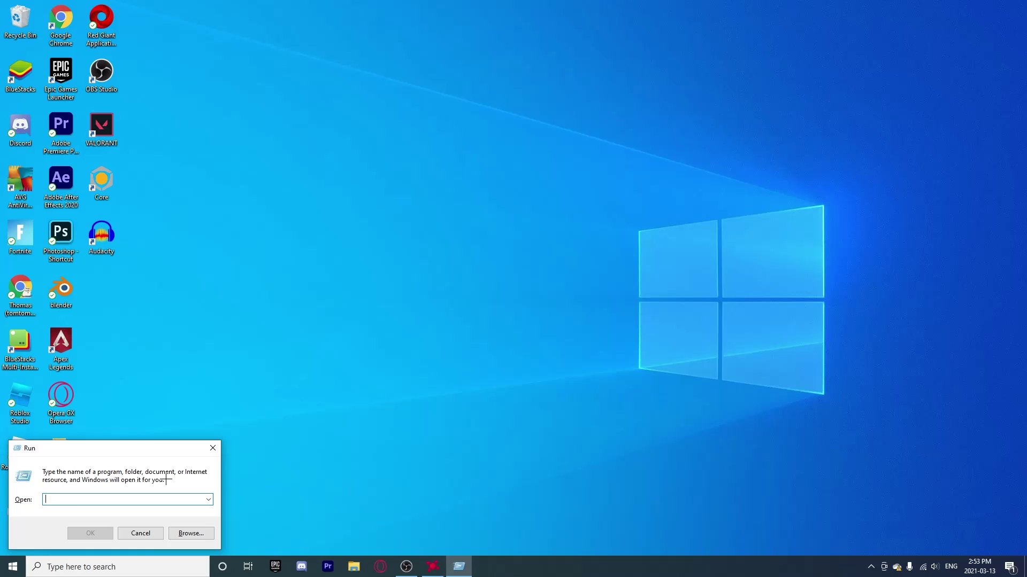
type("%")
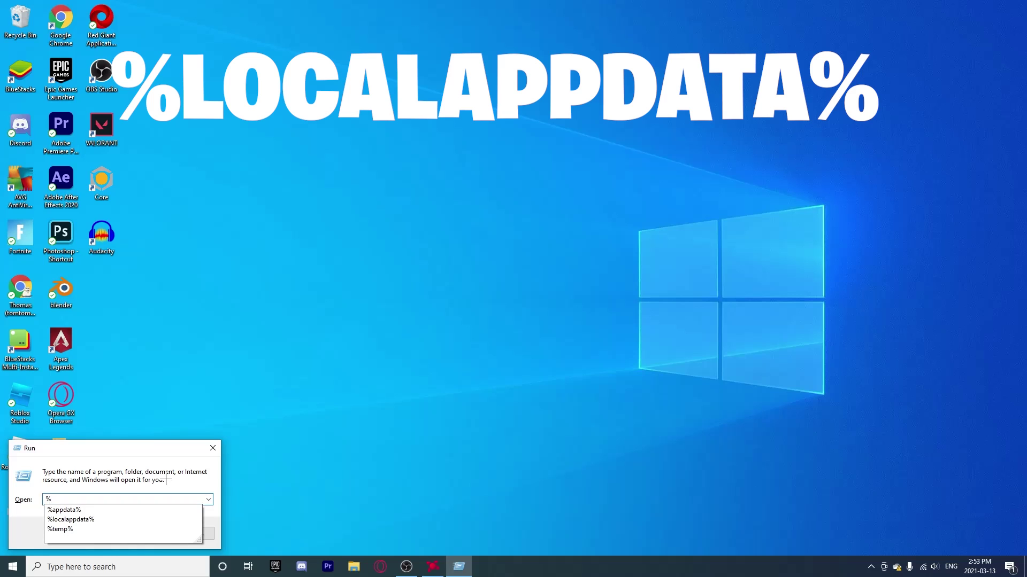
type("localappdata")
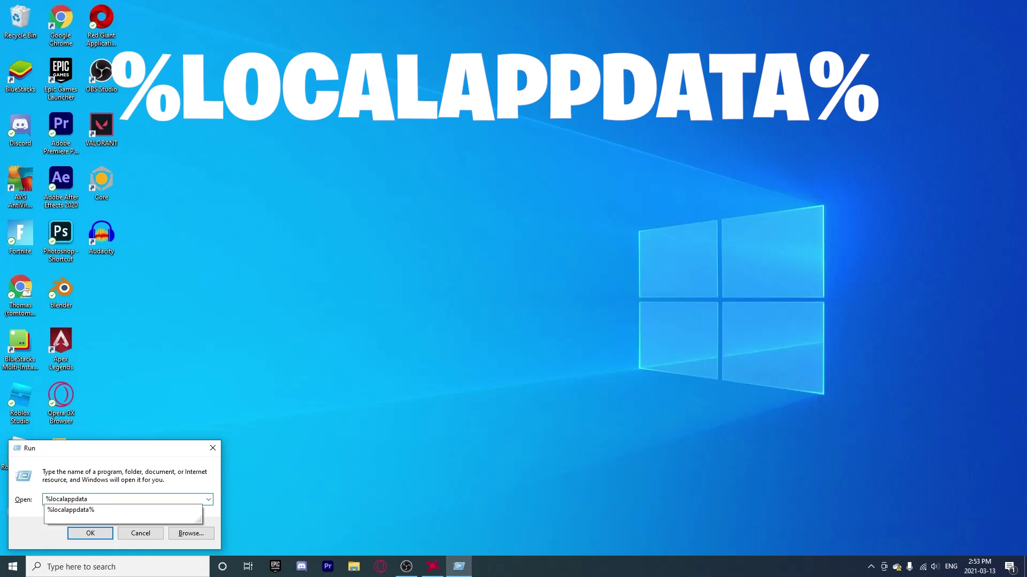
type("%")
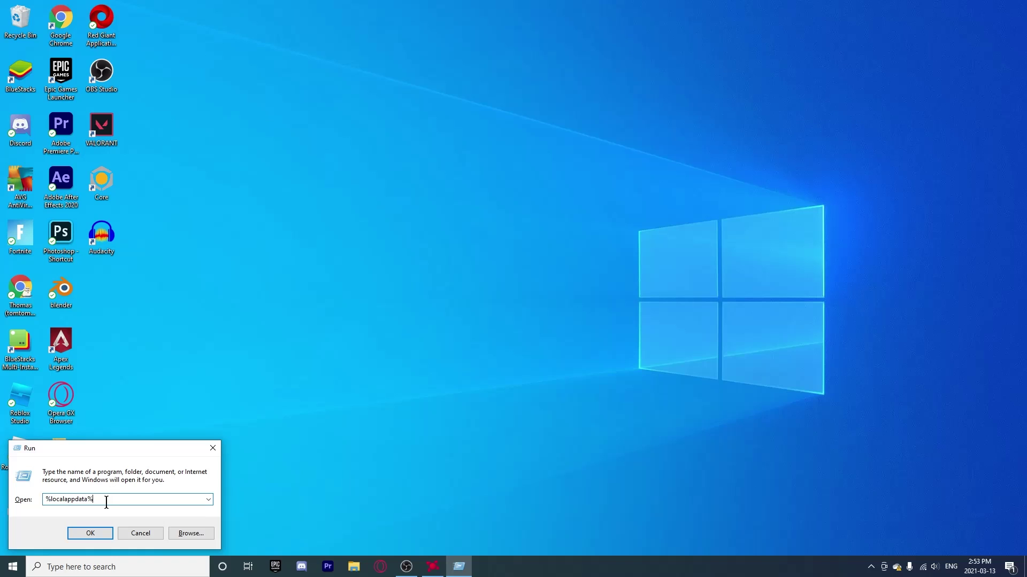
double_click(107, 502)
left_click(106, 501)
left_click_drag(106, 502, 37, 496)
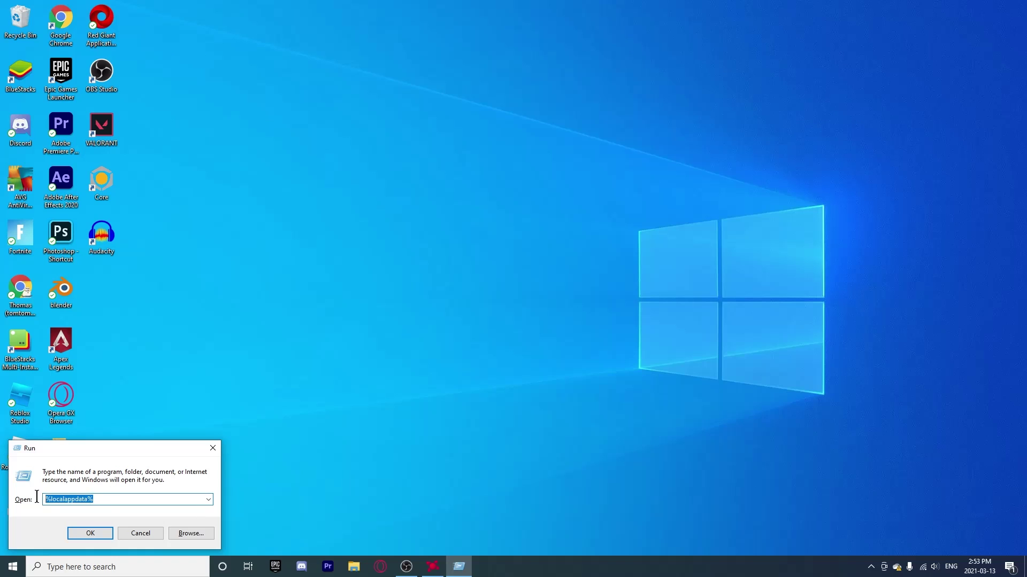
left_click(95, 498)
double_click(132, 498)
left_click(137, 497)
Step: Run %localappdata%, maximize File Explorer, and open the FortniteGame folder
left_click(95, 534)
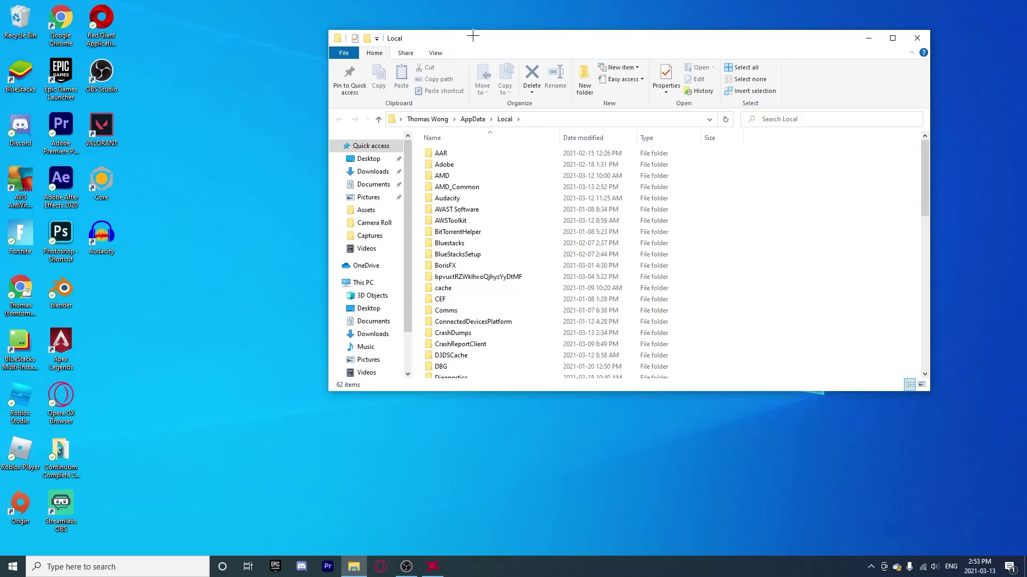
double_click(473, 35)
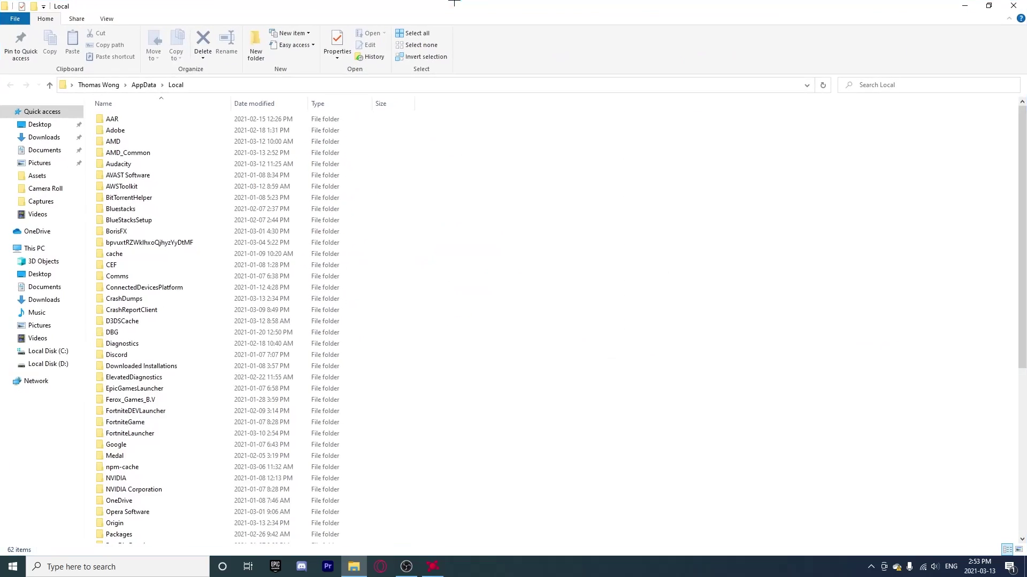
scroll(368, 231, "down", 1)
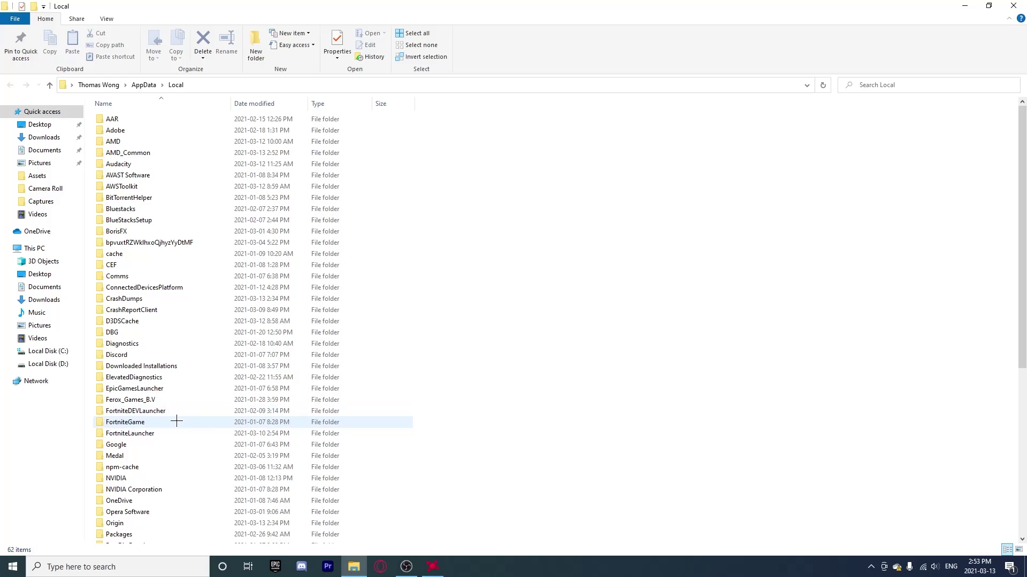
left_click(121, 418)
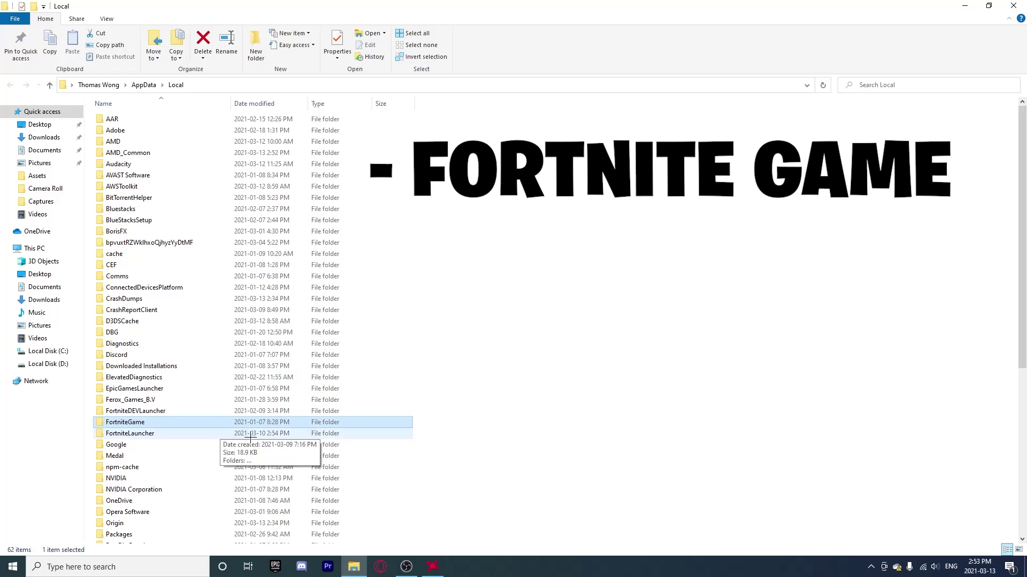
double_click(216, 421)
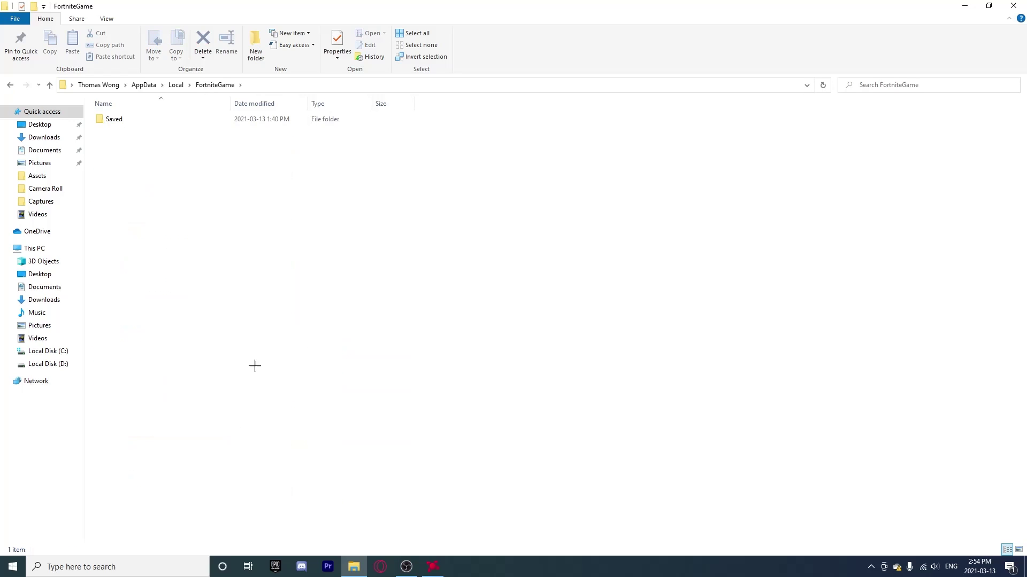
Step: Navigate into Saved, then Config, then the WindowsClient folder
double_click(270, 119)
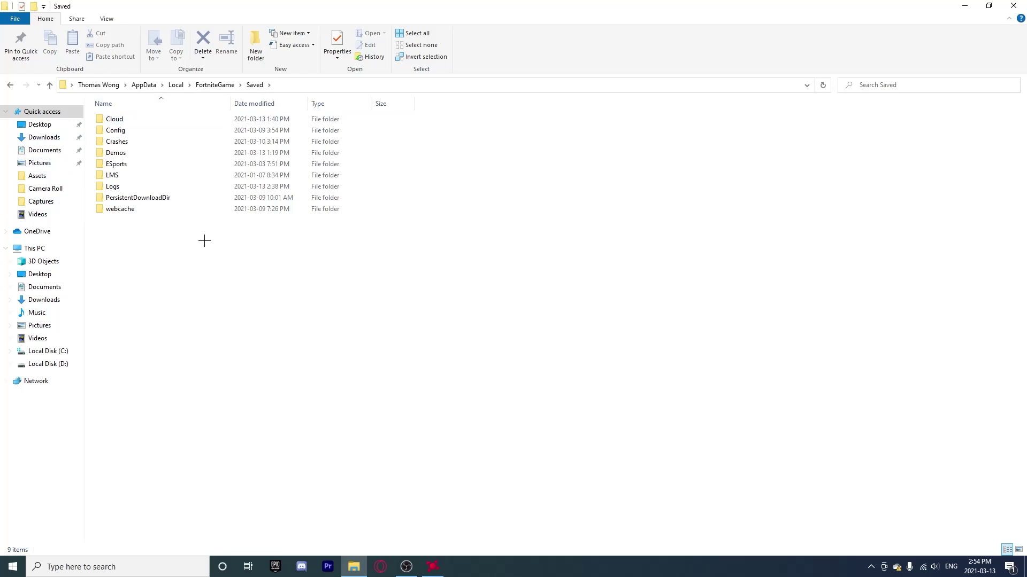
left_click_drag(204, 241, 199, 122)
left_click(218, 220)
left_click(176, 131)
double_click(176, 131)
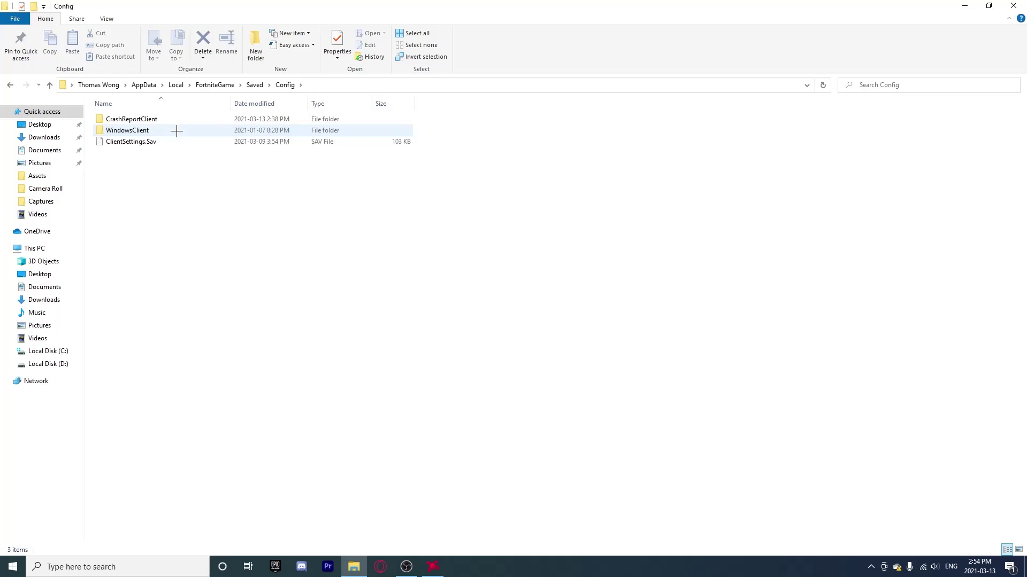
key("alt+Left")
double_click(176, 130)
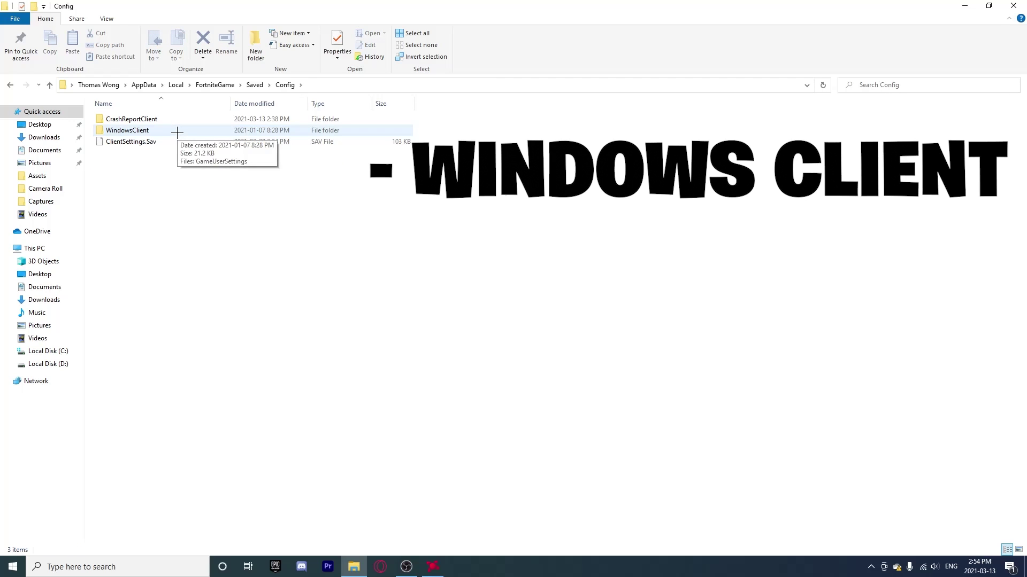
double_click(171, 131)
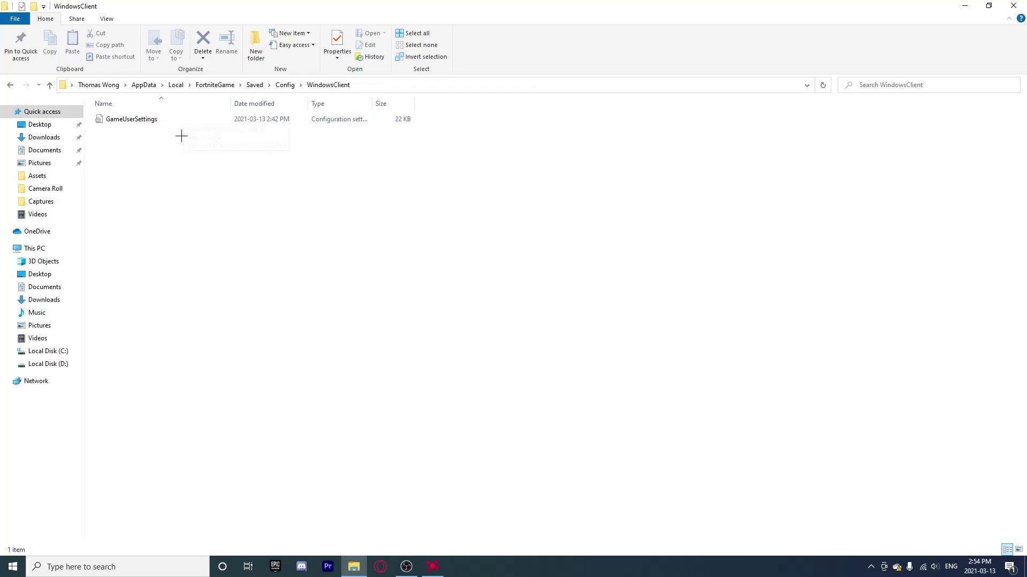
Step: Leave GameUserSettings' Read-only attribute unchecked in Properties and apply it
right_click(229, 119)
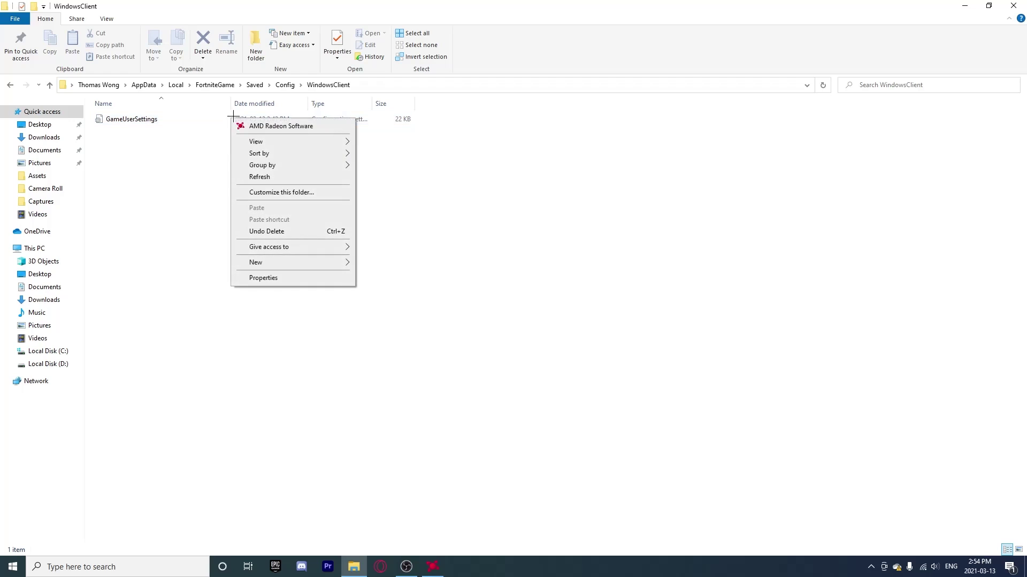
left_click(289, 278)
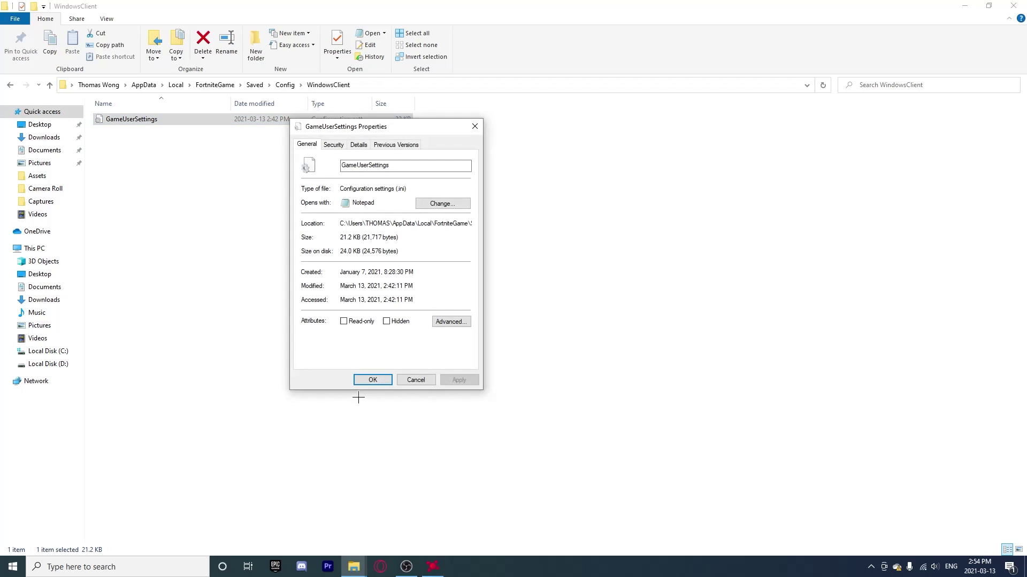
left_click(344, 321)
left_click(343, 322)
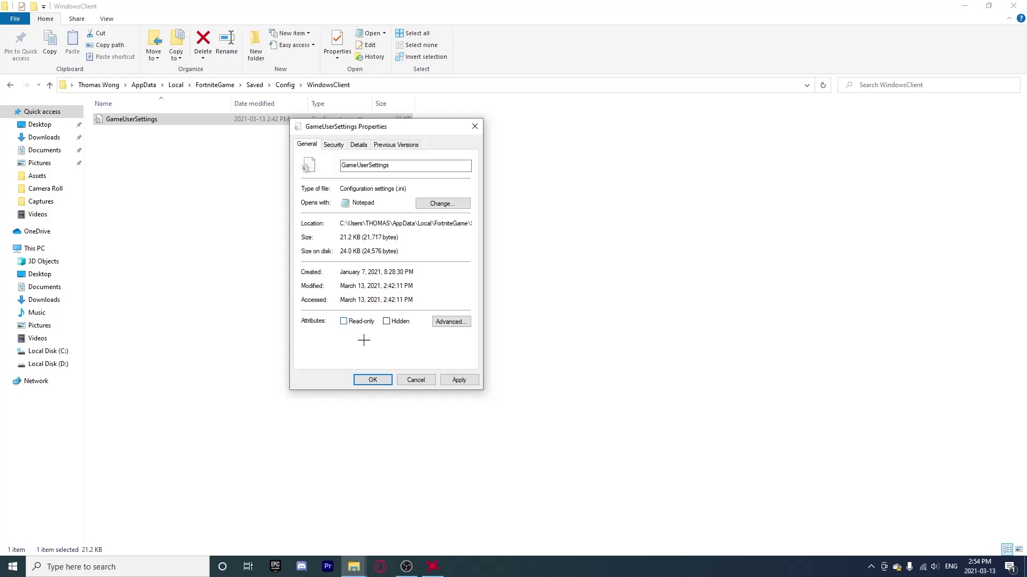
left_click(459, 380)
left_click(373, 380)
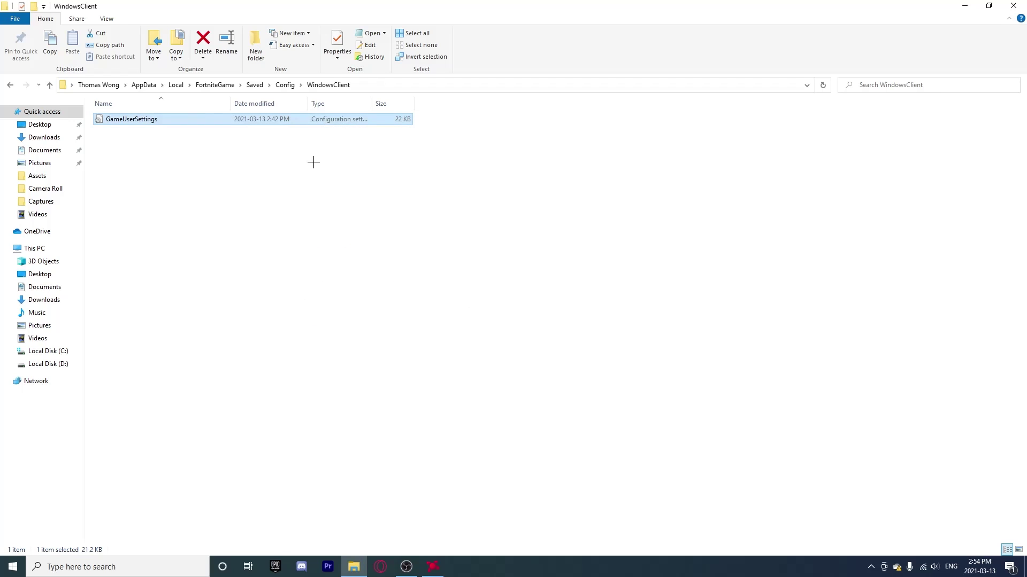
right_click(335, 123)
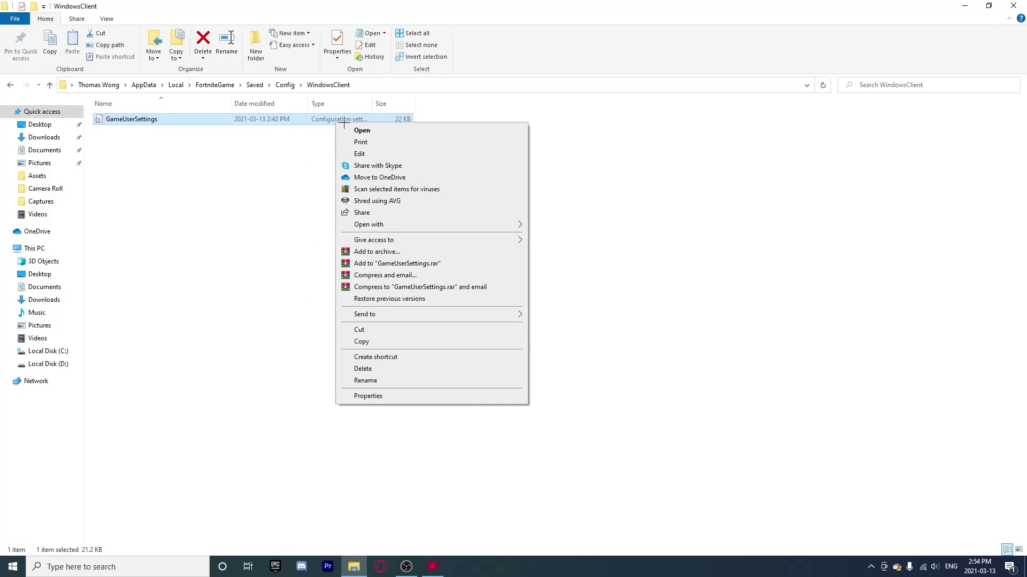
Step: Open GameUserSettings in Notepad, shift the window left, and scroll through its settings
left_click(353, 131)
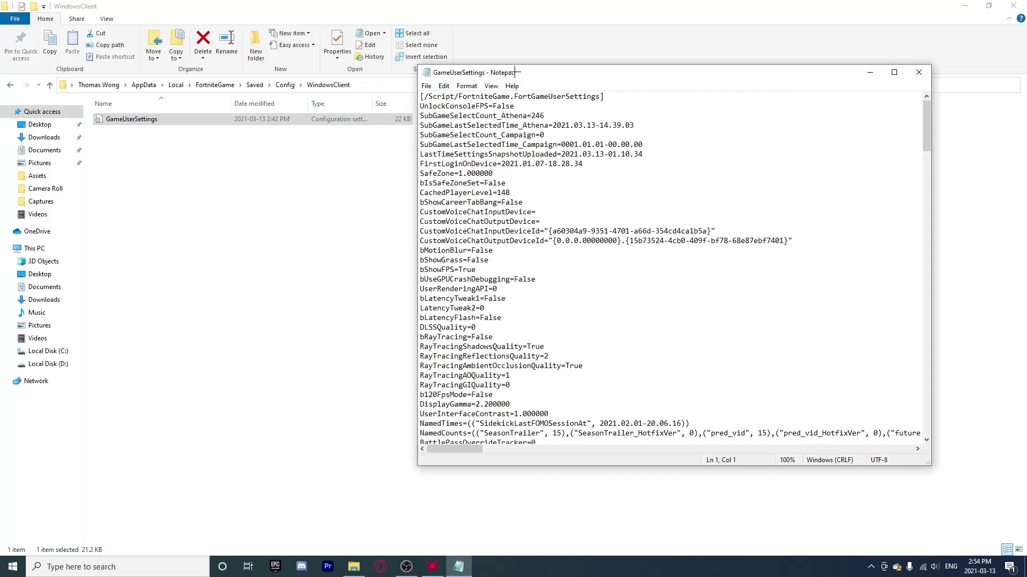
left_click_drag(526, 67, 357, 73)
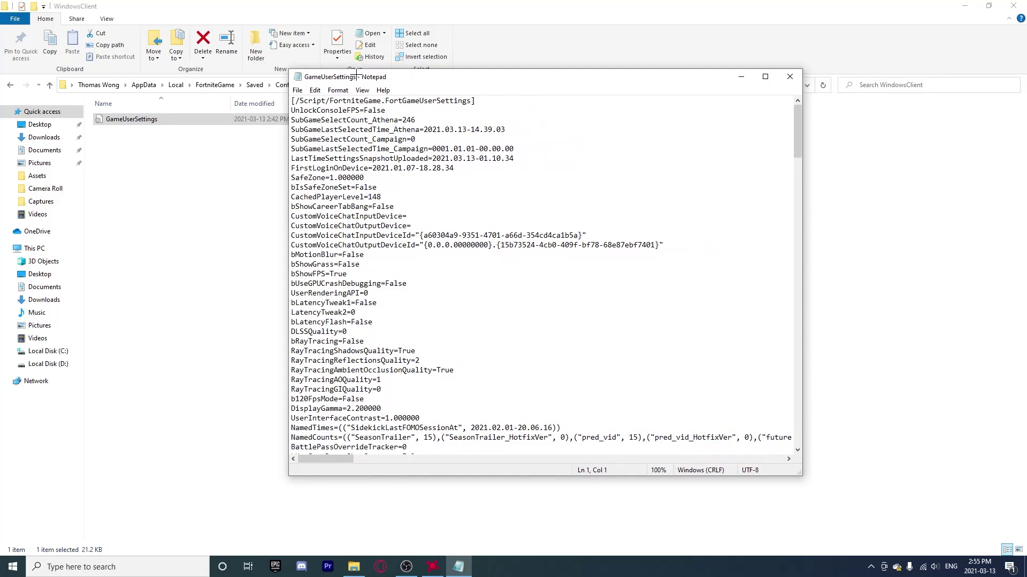
left_click_drag(527, 111, 452, 276)
left_click(469, 263)
left_click(430, 303)
scroll(425, 311, "down", 20)
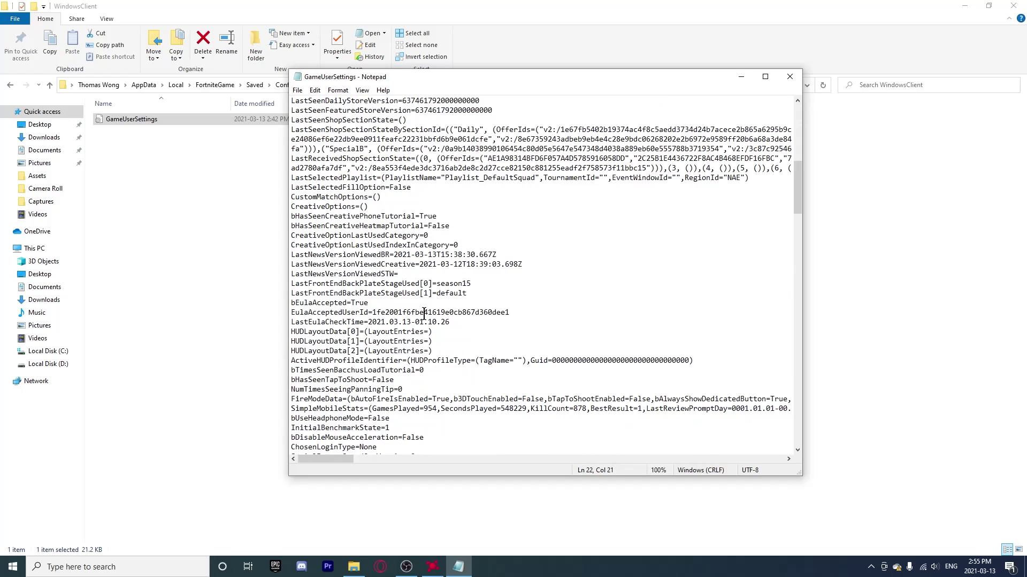
scroll(423, 313, "down", 20)
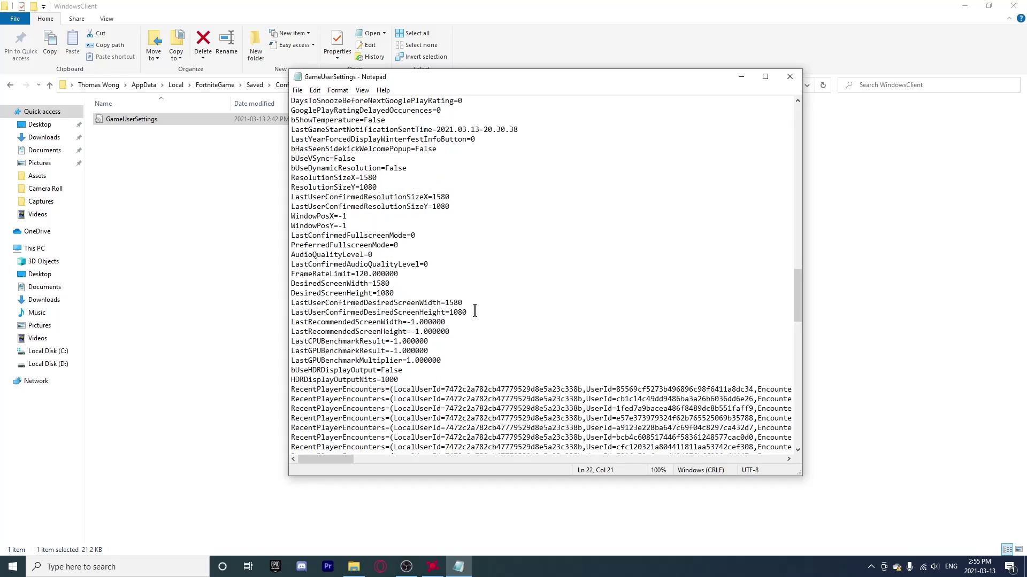
scroll(480, 310, "up", 5)
scroll(481, 311, "up", 20)
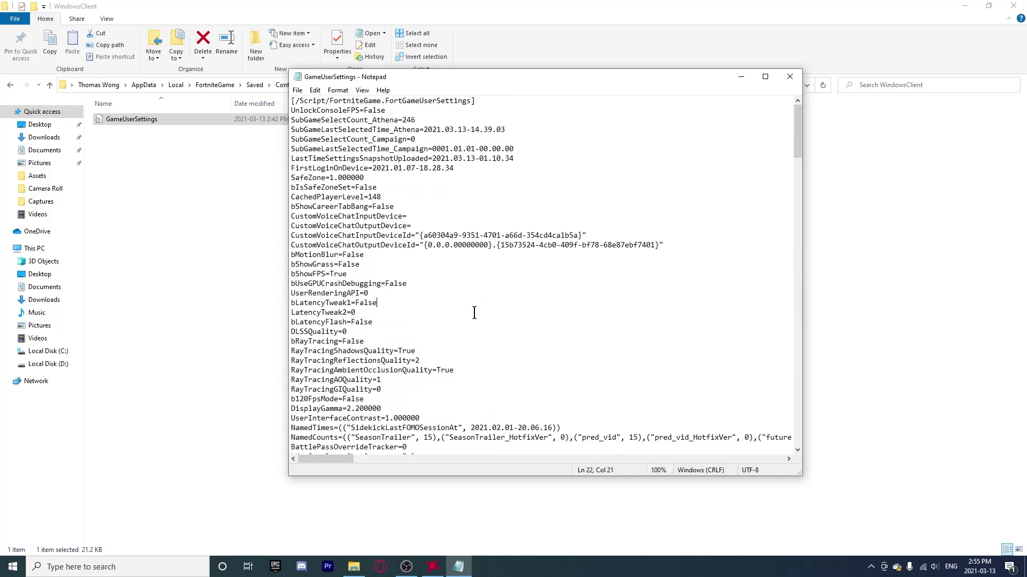
left_click(414, 256)
left_click(314, 90)
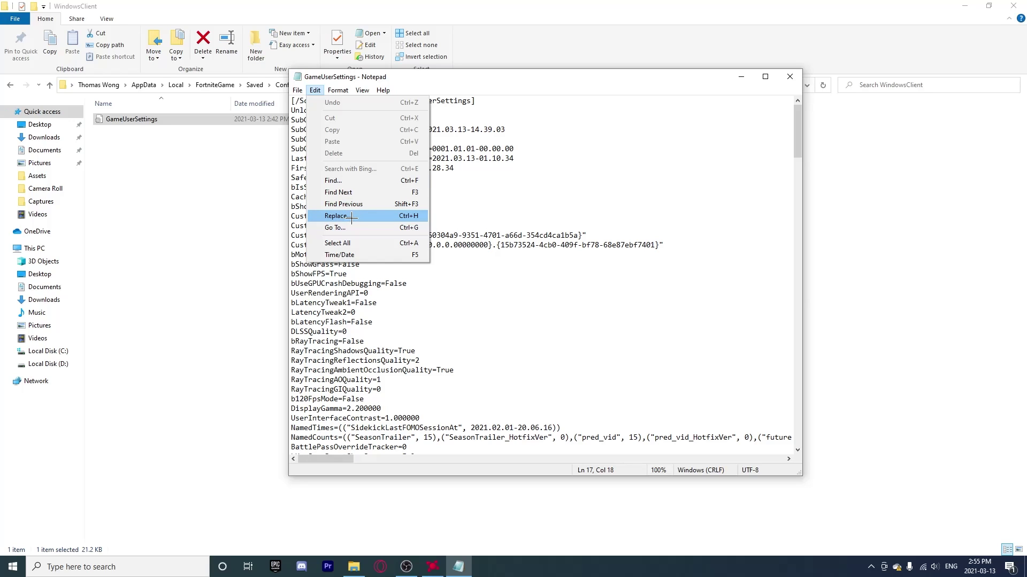
Step: In Notepad's Replace dialog, replace all 1920 values with 1440
left_click(407, 216)
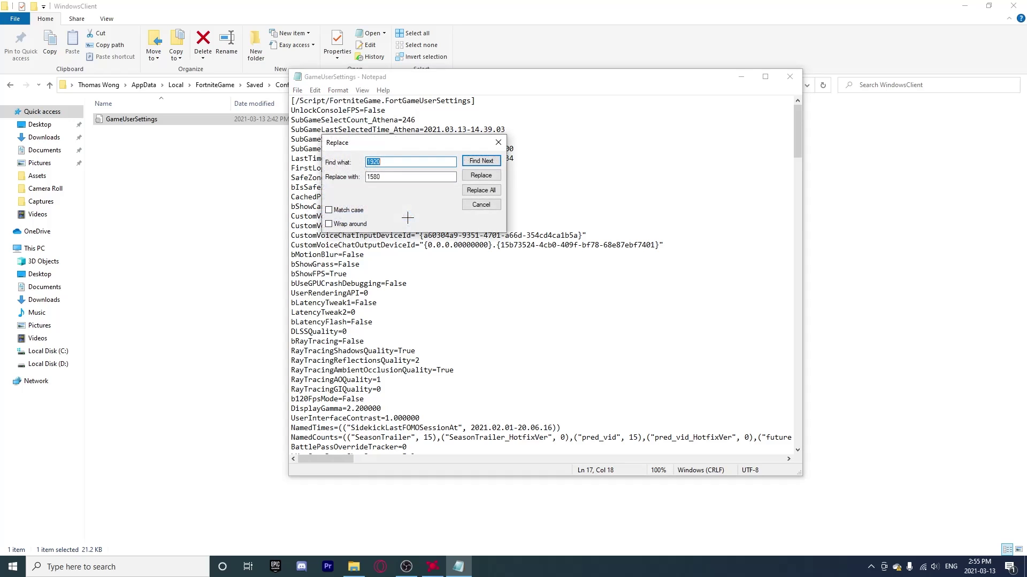
left_click_drag(401, 93, 500, 160)
left_click(508, 179)
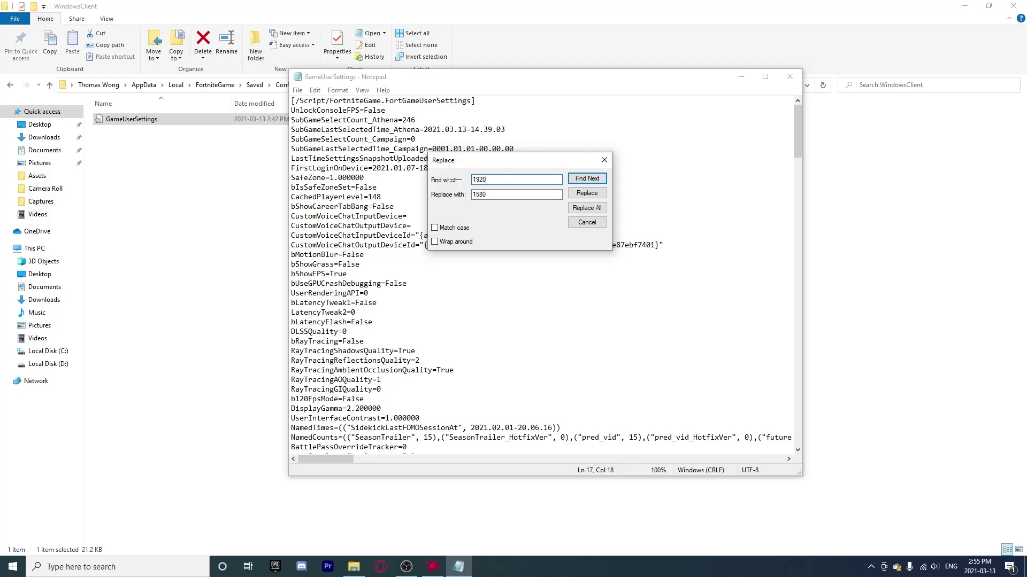
key("ctrl+a")
key("BackSpace")
double_click(479, 194)
key("BackSpace")
left_click(487, 180)
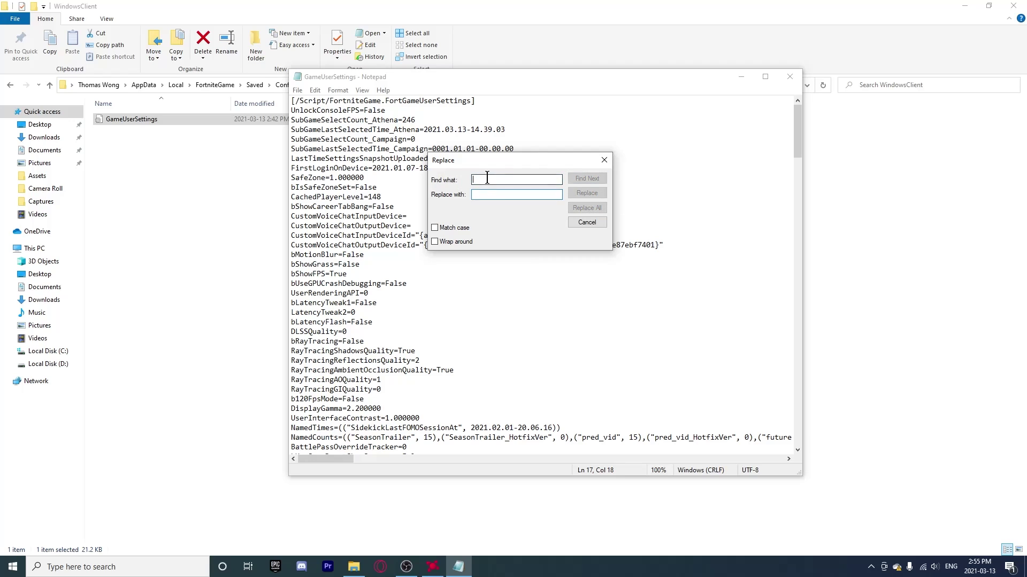
type("1920")
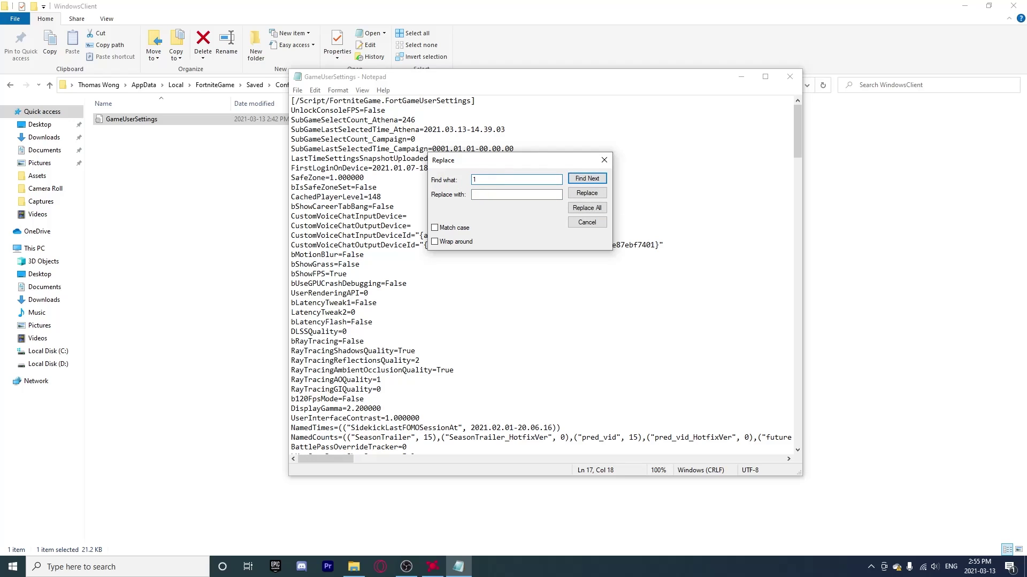
left_click(490, 194)
type("1440")
left_click(576, 208)
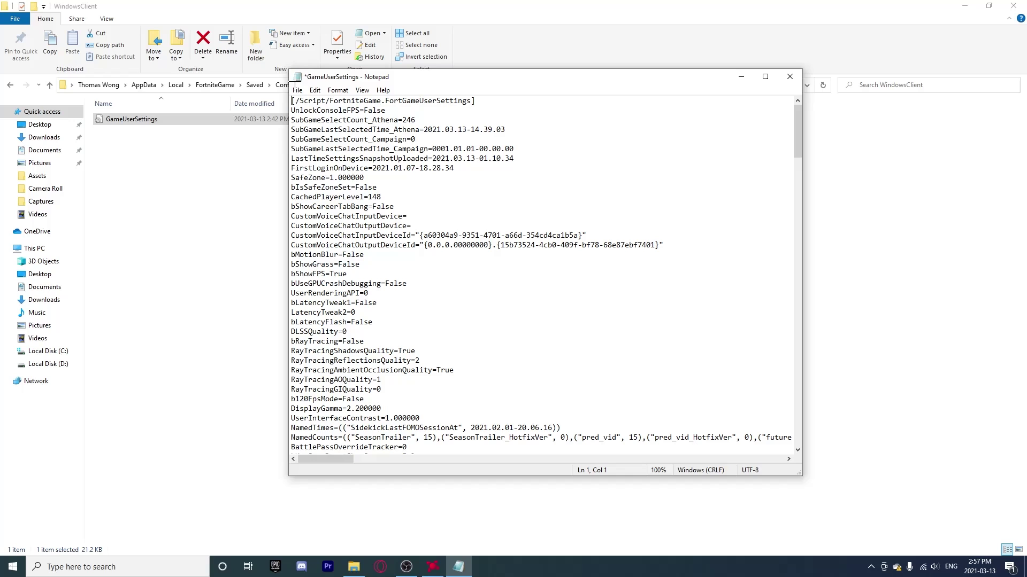
Step: Save the edited GameUserSettings file with Ctrl+S and File > Save, then move Notepad aside
left_click(313, 89)
left_click(297, 90)
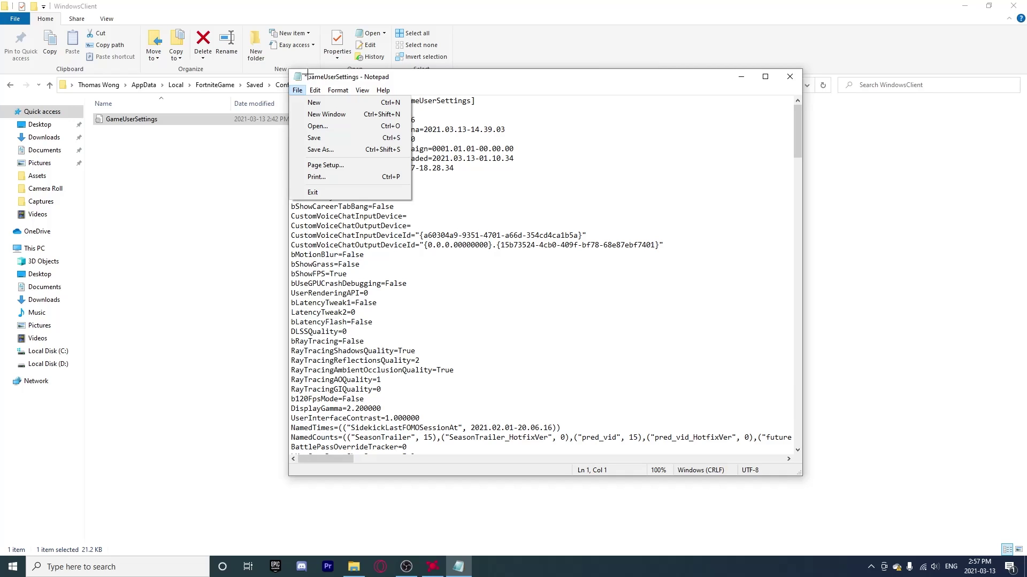
key("ctrl+s")
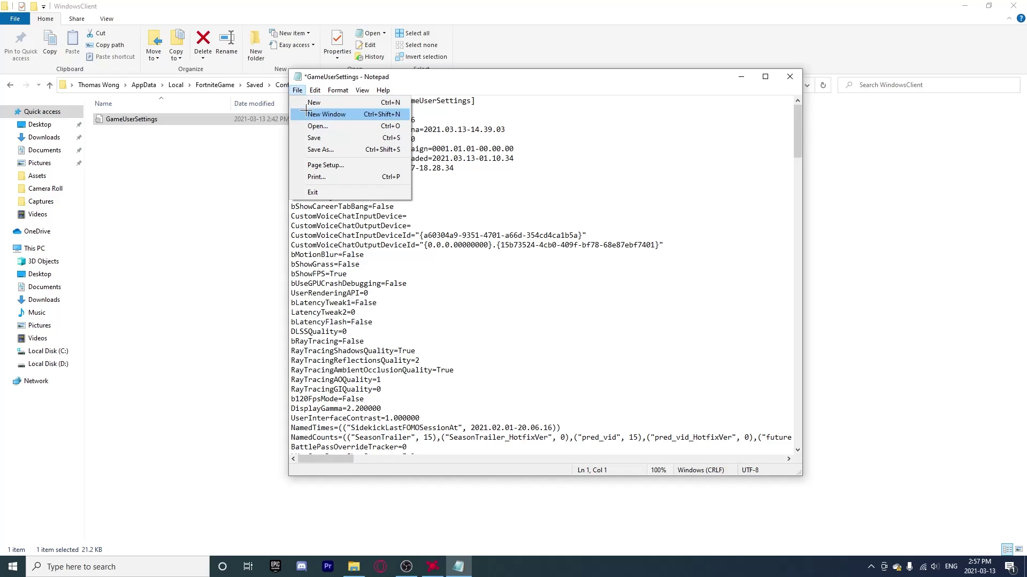
left_click(487, 85)
left_click(297, 90)
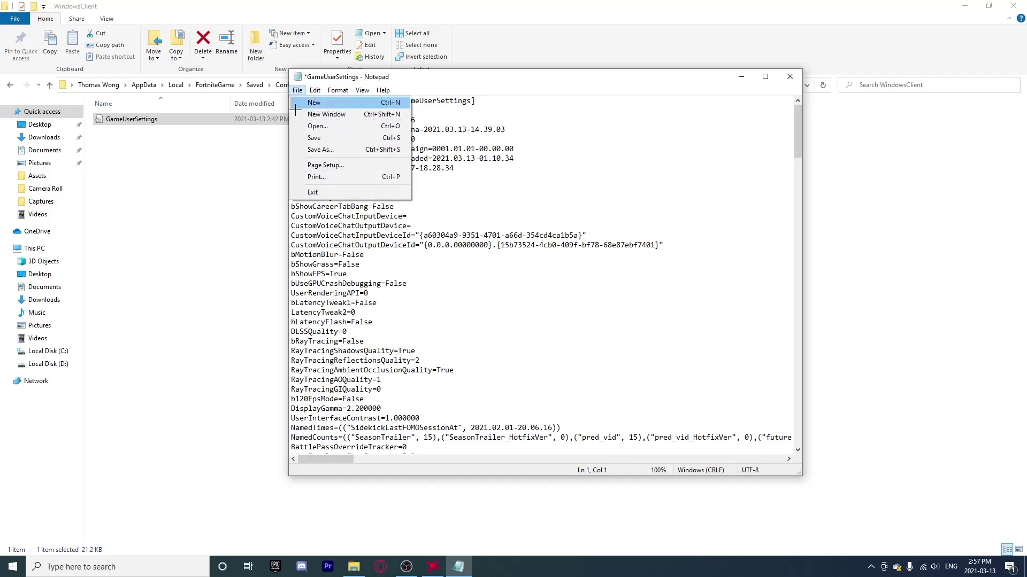
left_click(311, 138)
left_click_drag(445, 72, 396, 32)
Step: Close Notepad and show the desktop with Win+D
left_click(741, 36)
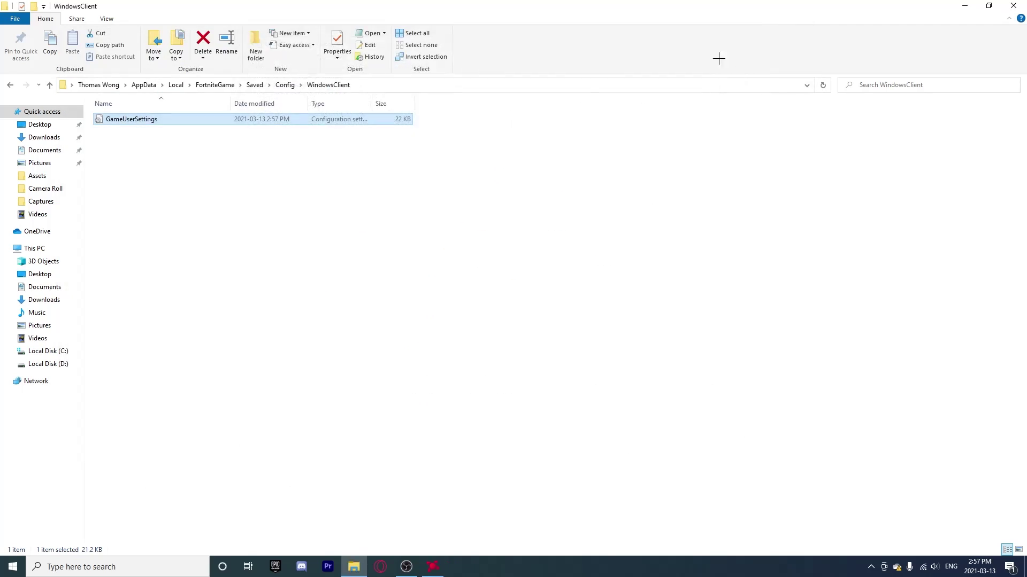
key("super+d")
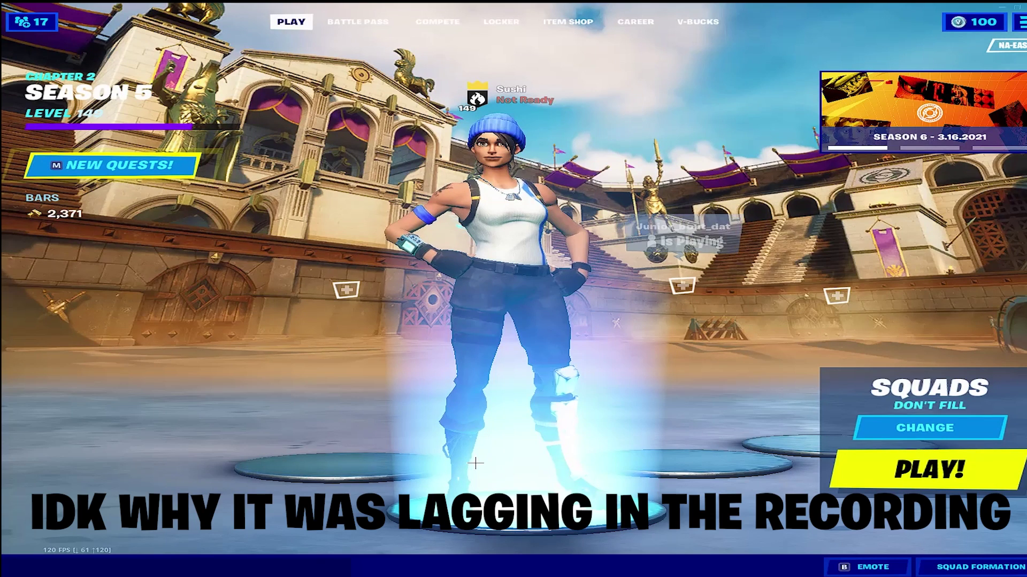
Step: In the Locker, play the Boneless emote from the emote wheel
left_click(501, 22)
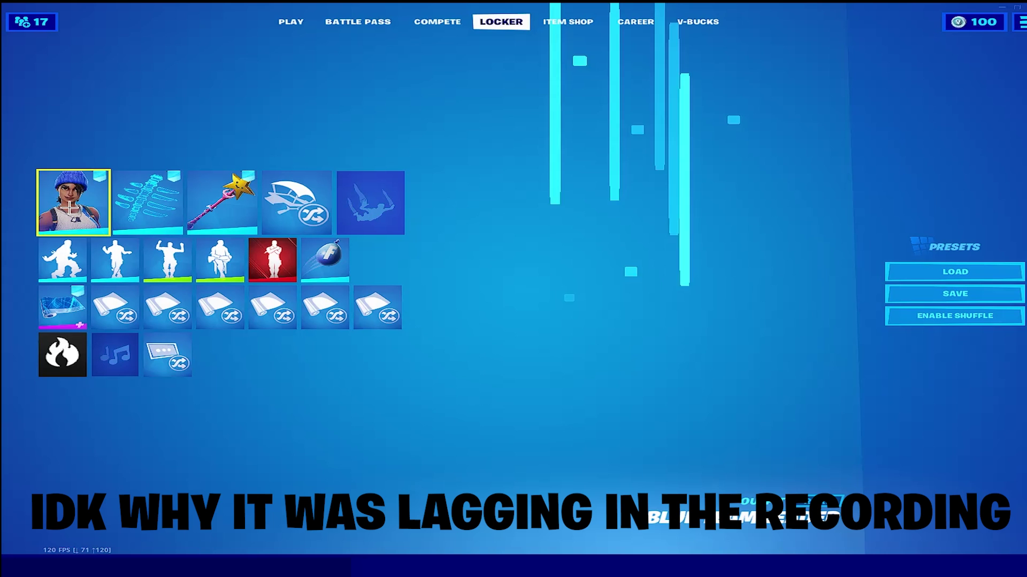
key("b")
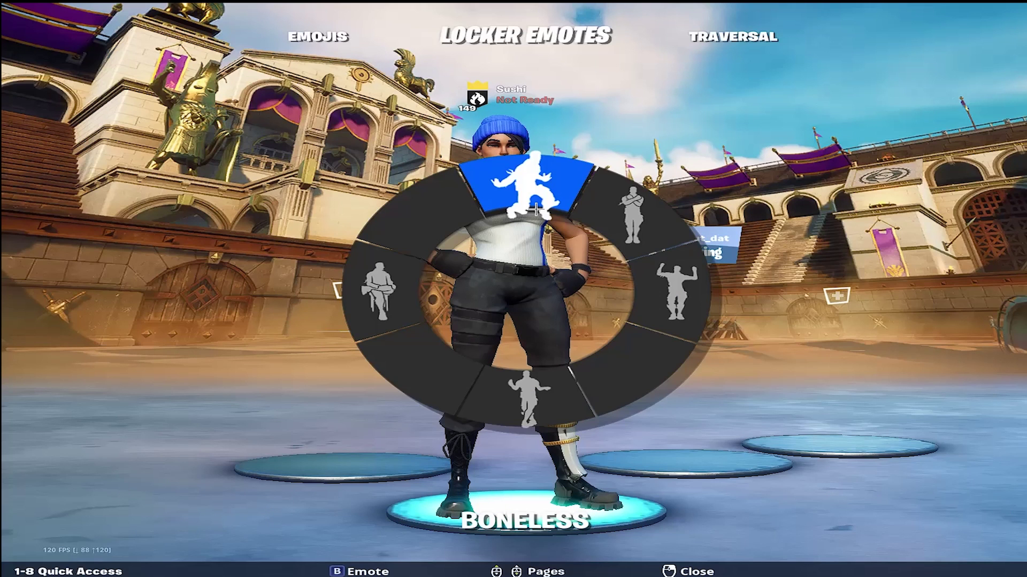
left_click(536, 209)
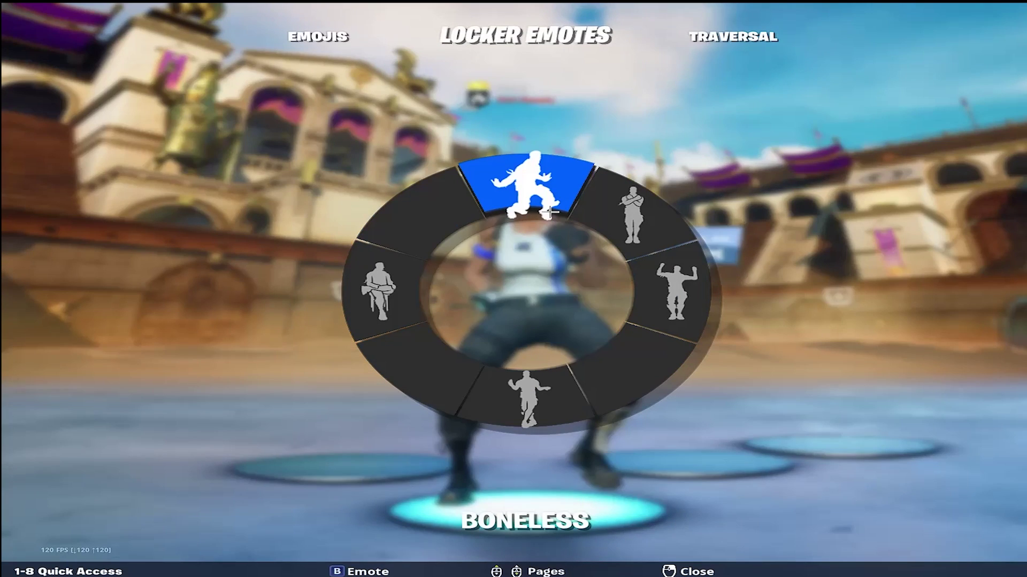
right_click(502, 312)
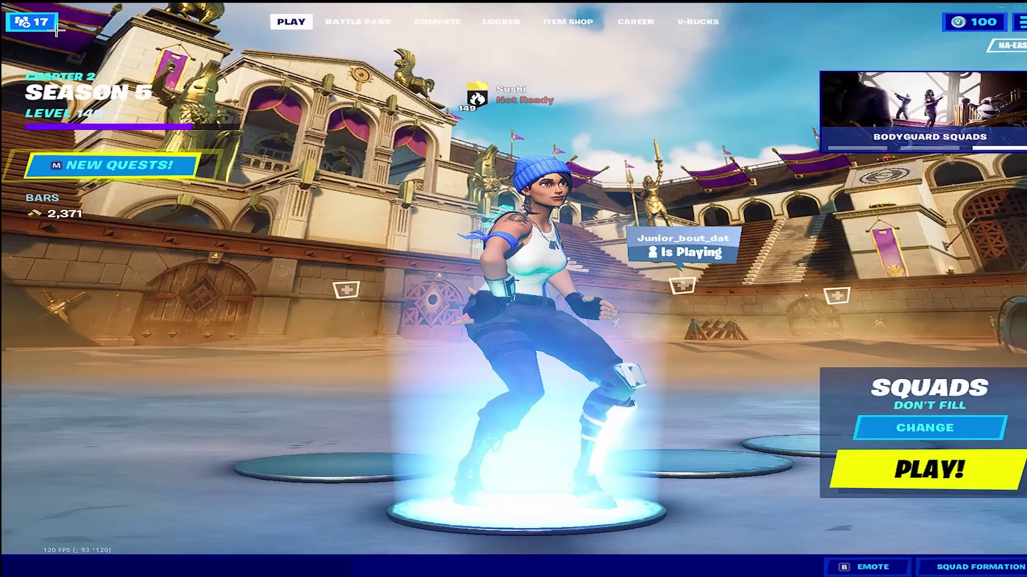
Step: Open and close the Social/Menu panel, then pick Creative under CHANGE
key("Escape")
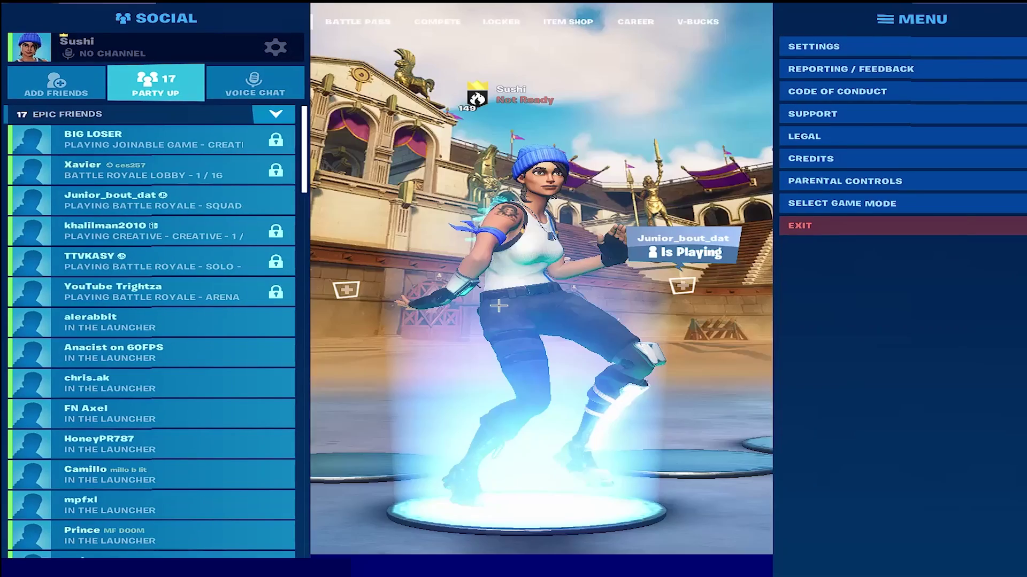
key("Escape")
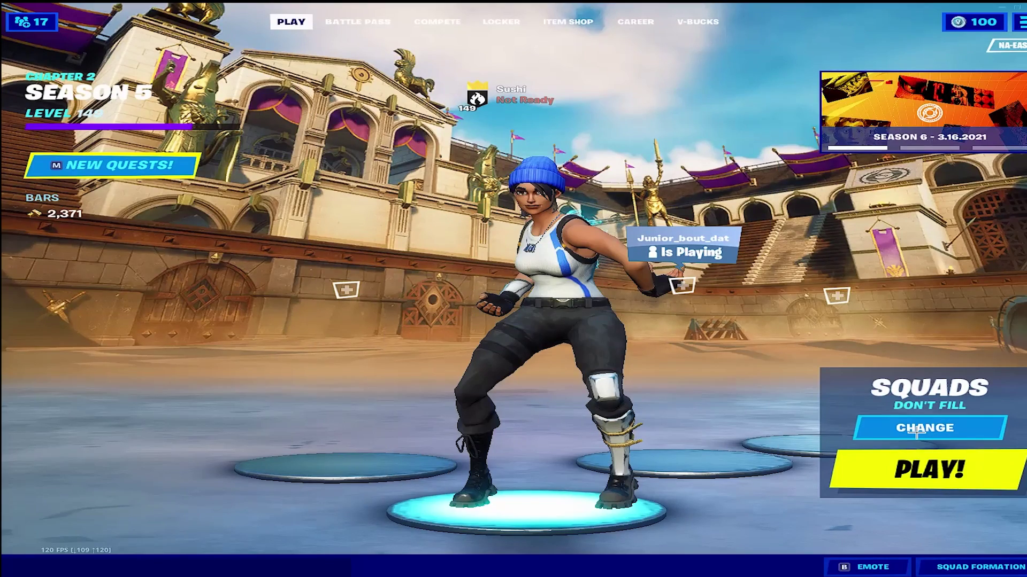
left_click(916, 431)
left_click(323, 417)
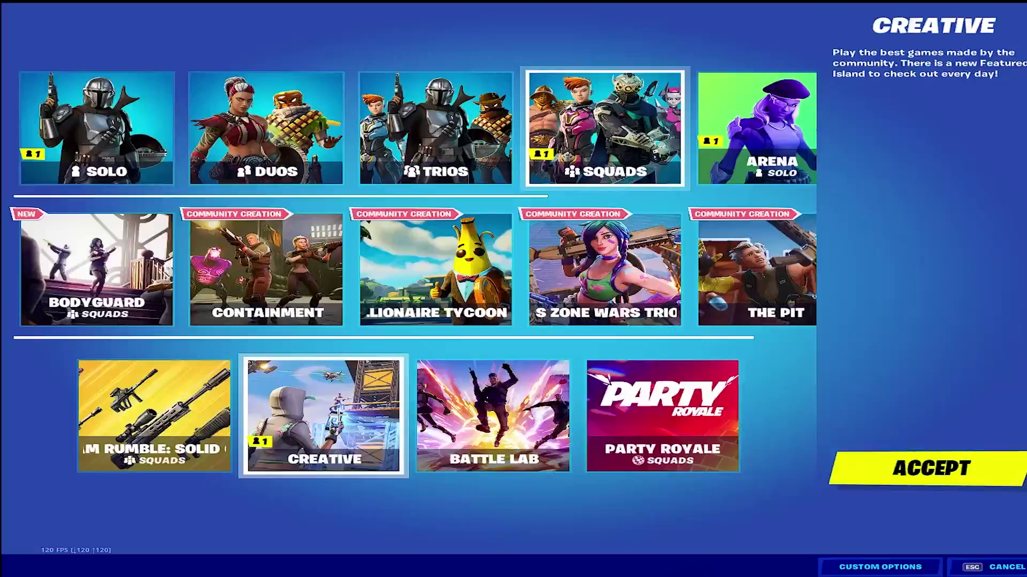
Step: Confirm Creative as the game mode and check the inventory
left_click(888, 469)
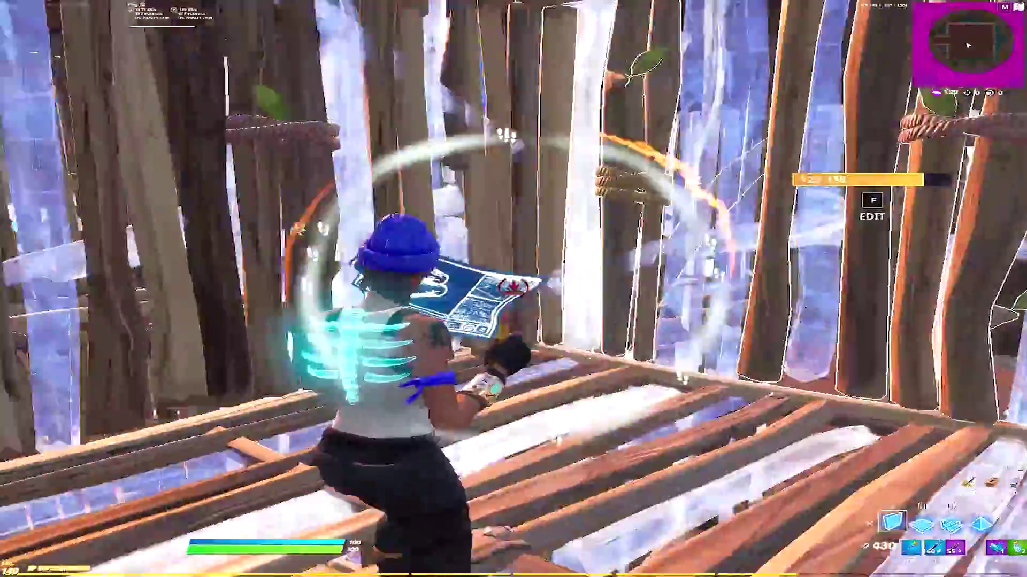
key("Tab")
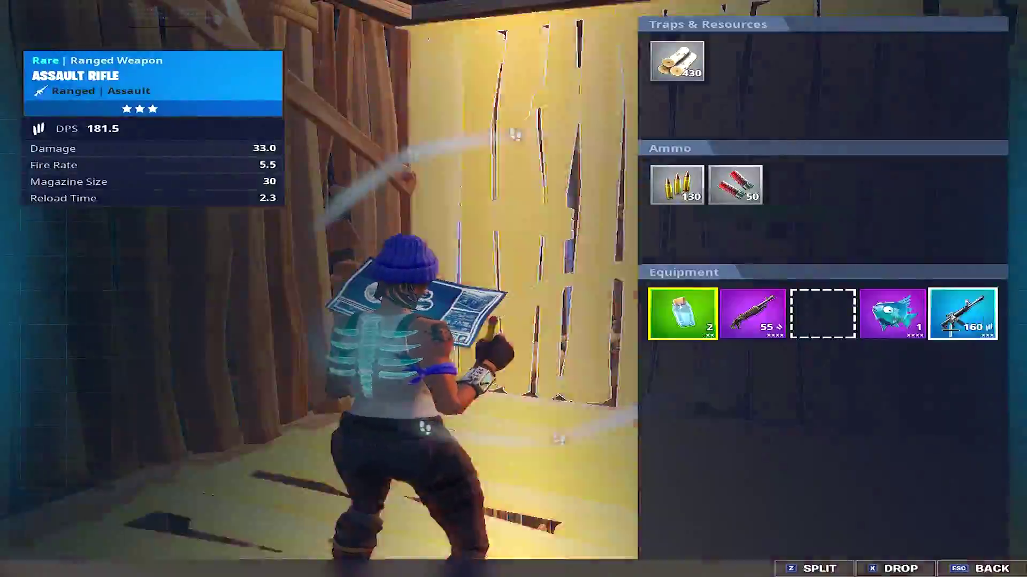
key("Tab")
key("Tab")
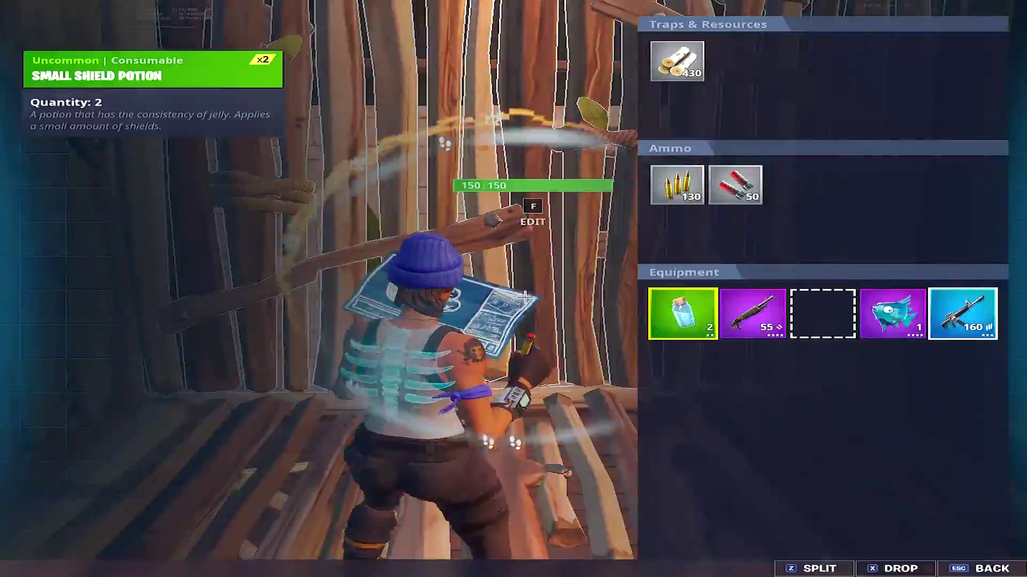
key("Tab")
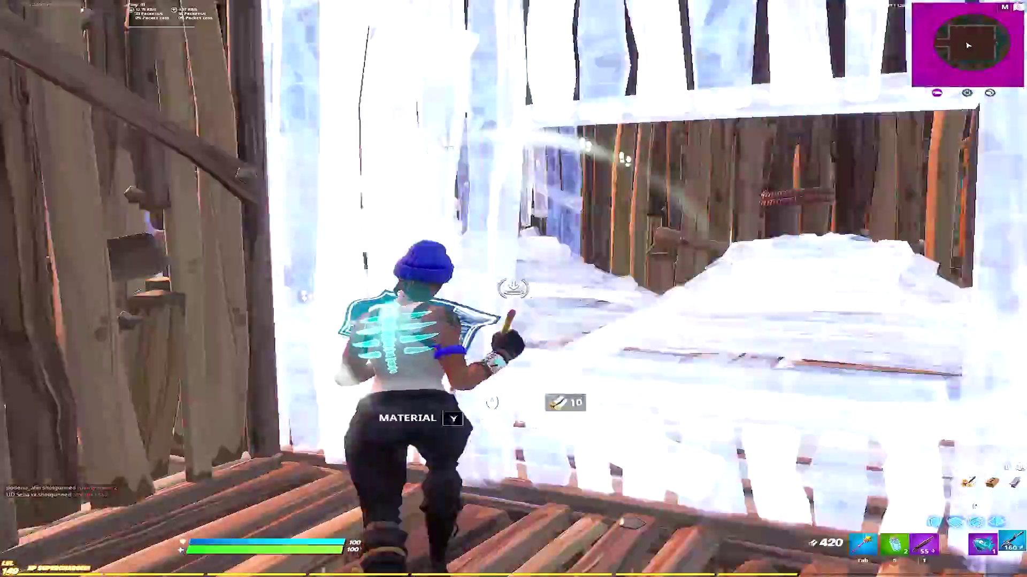
Step: Finish off an enemy using the Pump Shotgun and Assault Rifle
key("1")
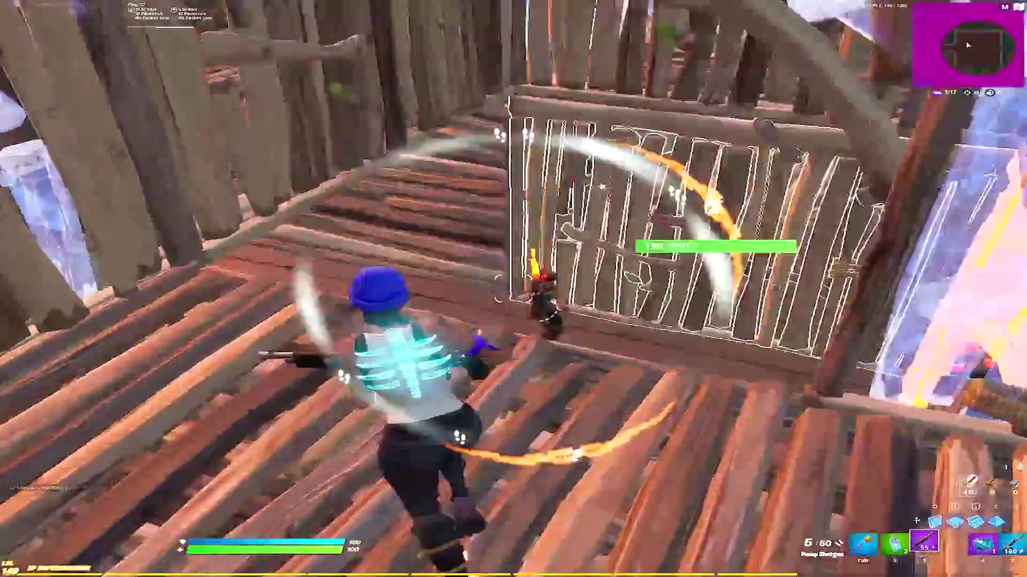
left_click(513, 289)
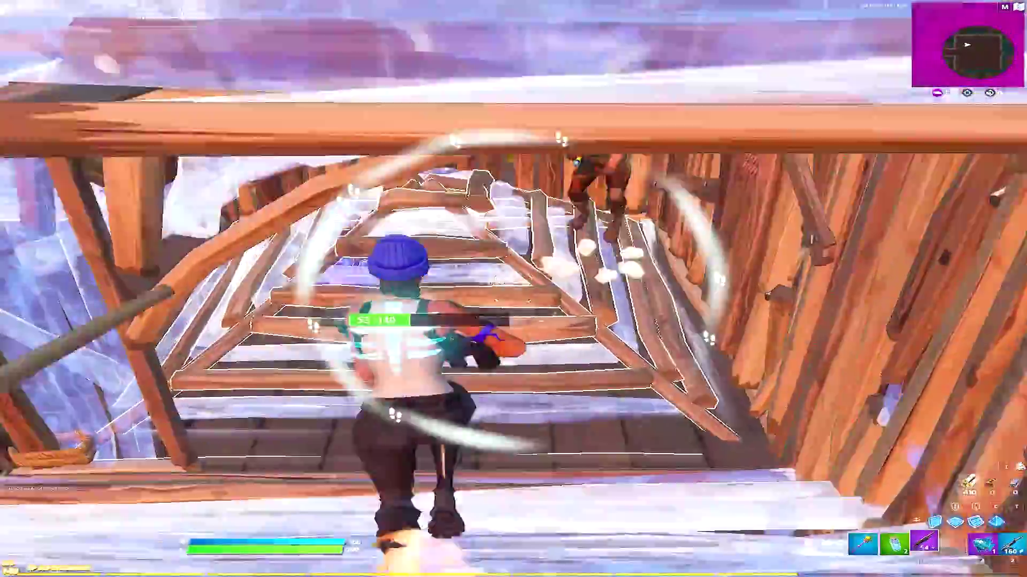
key("2")
left_click(513, 288)
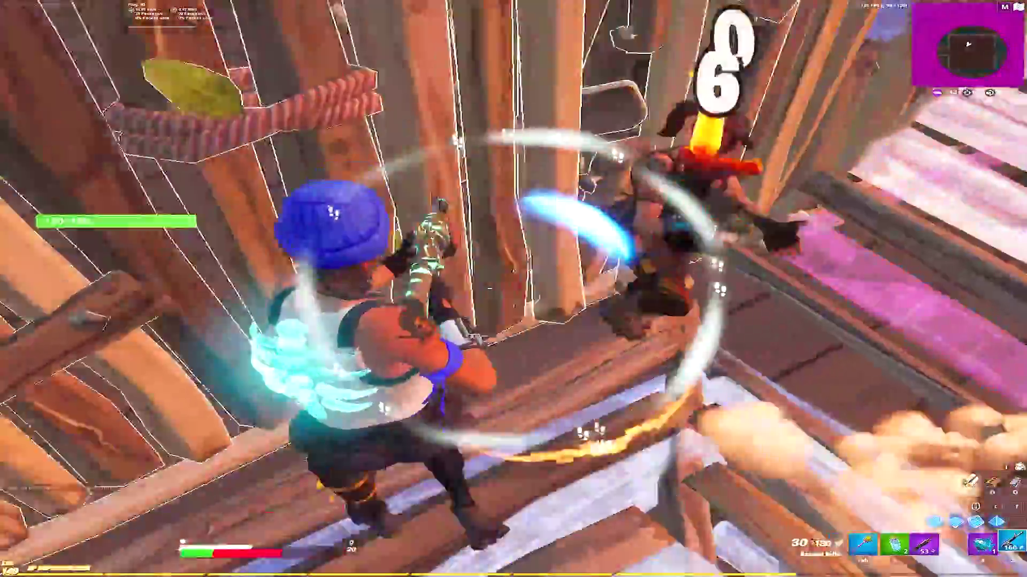
left_click(513, 289)
Step: Heal with the Slurpfish, then shoot the next enemy down to 59 health
key("1")
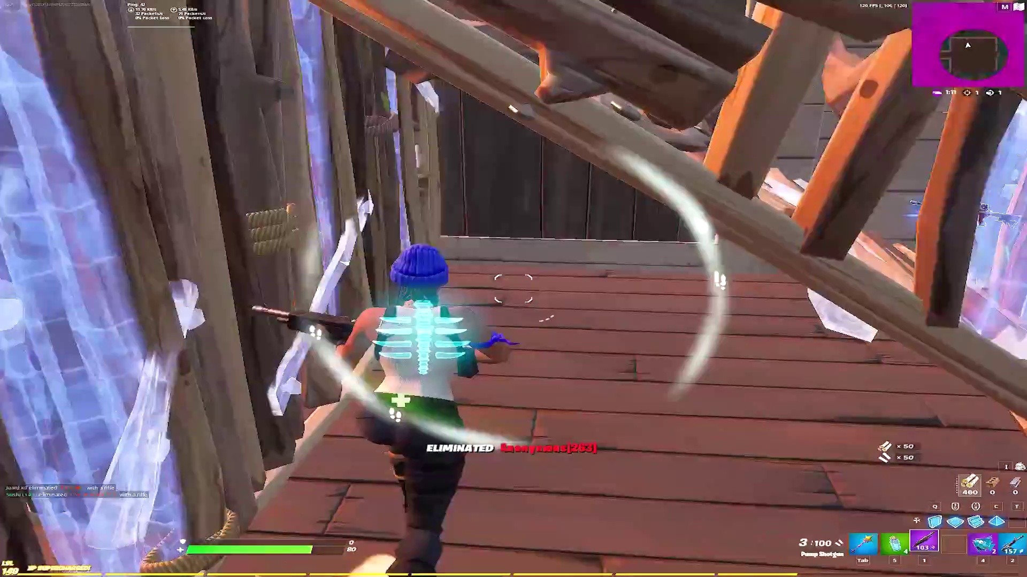
key("4")
left_click(514, 289)
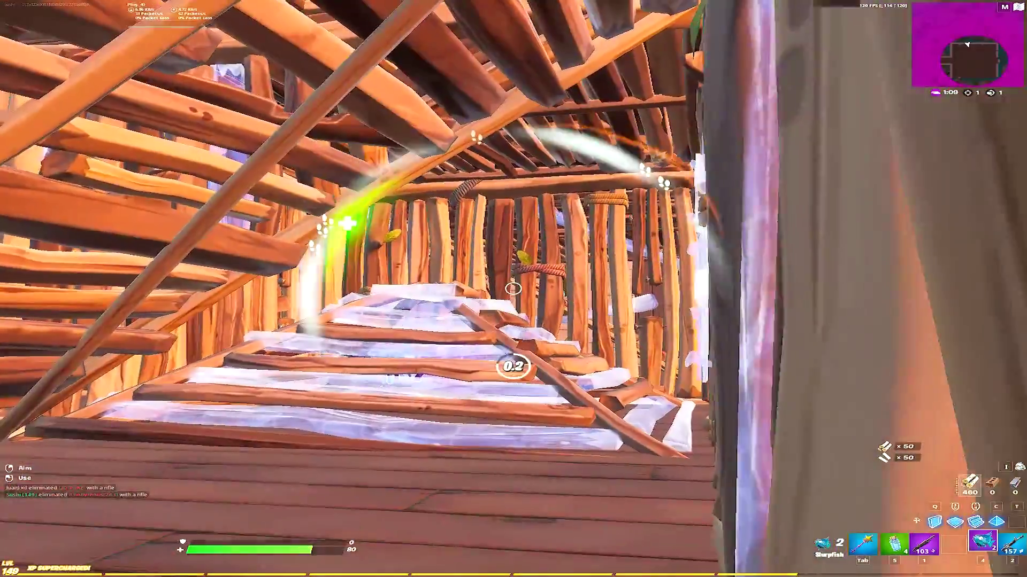
key("1")
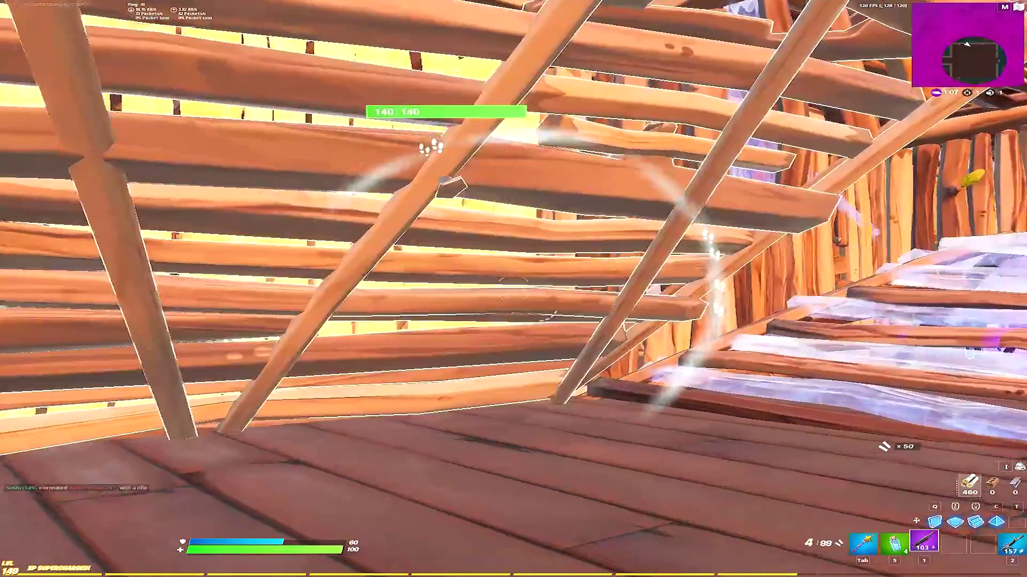
key("2")
left_click(513, 289)
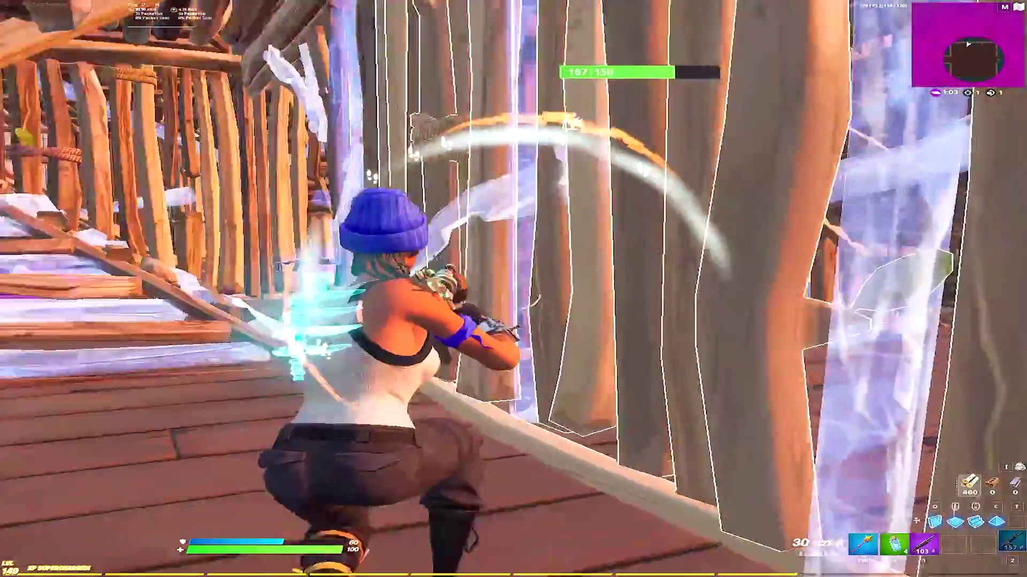
Step: Break the wooden builds, eliminate another opponent, and push through toward the next enemy
key("1")
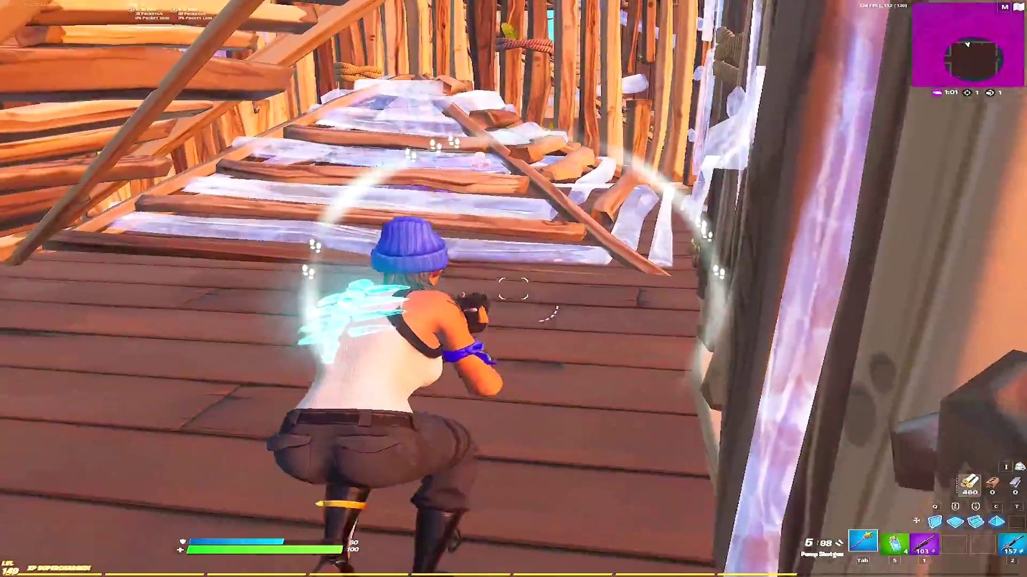
left_click(513, 289)
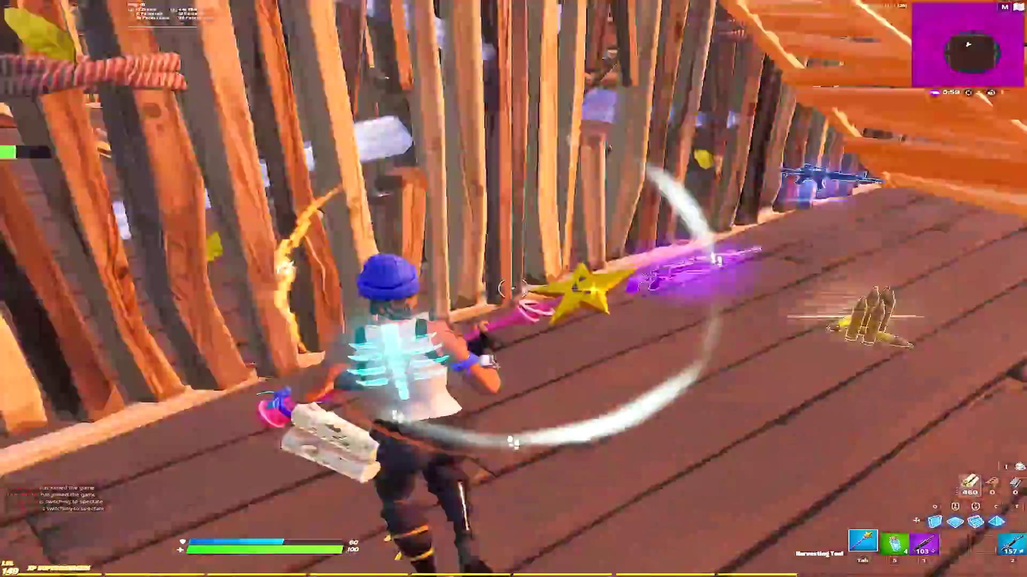
left_click(513, 289)
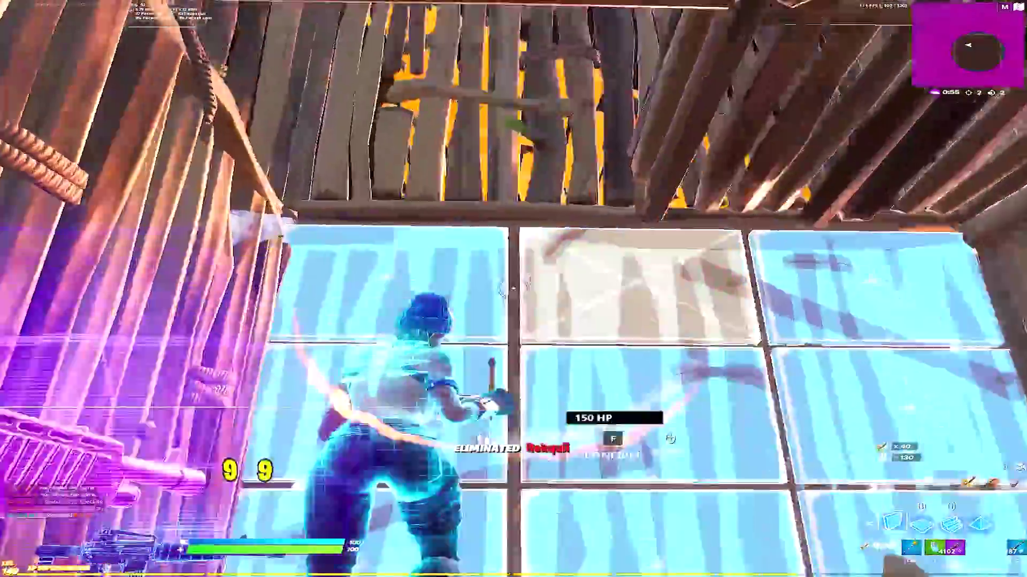
left_click(513, 288)
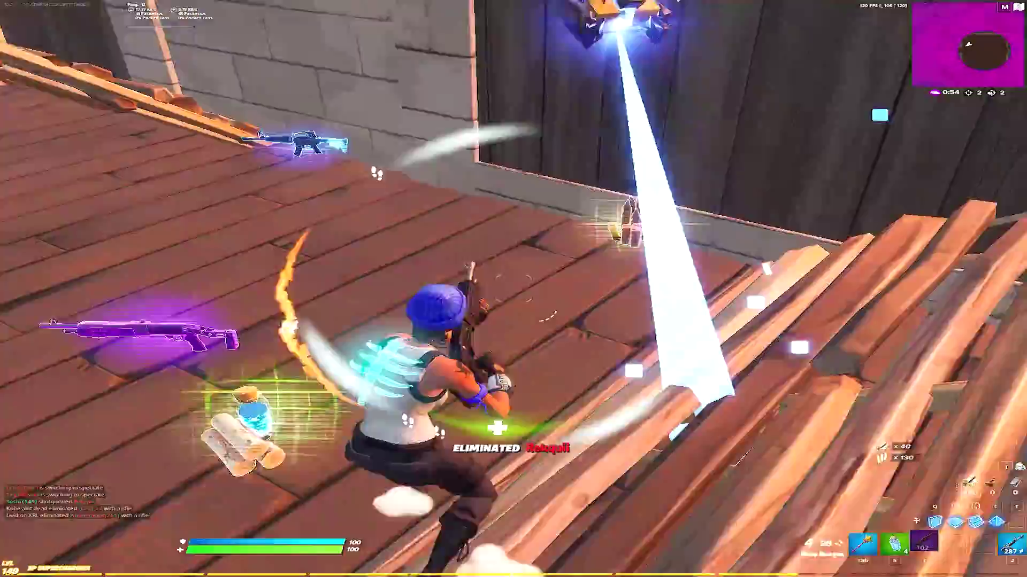
key("w")
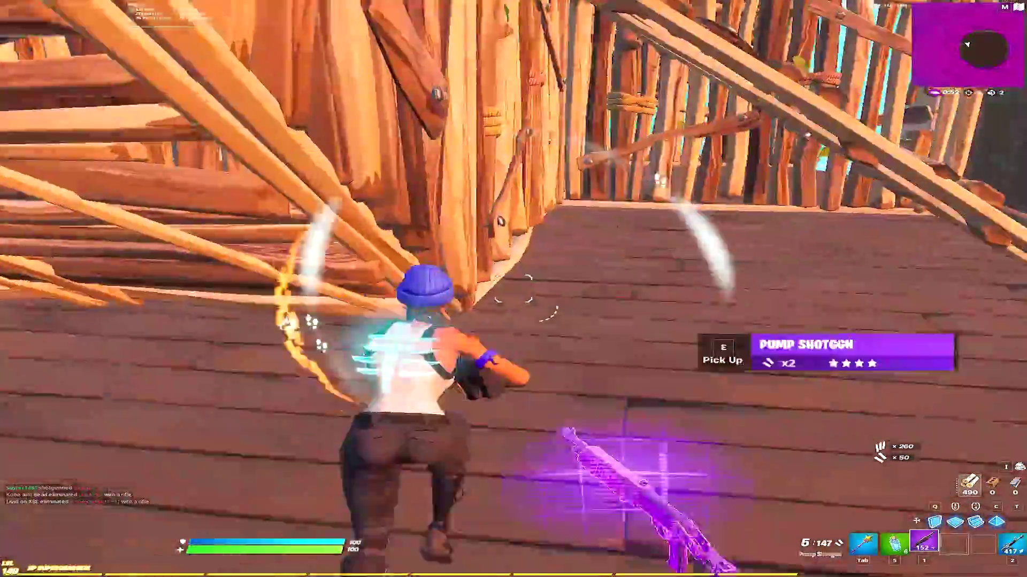
key("w")
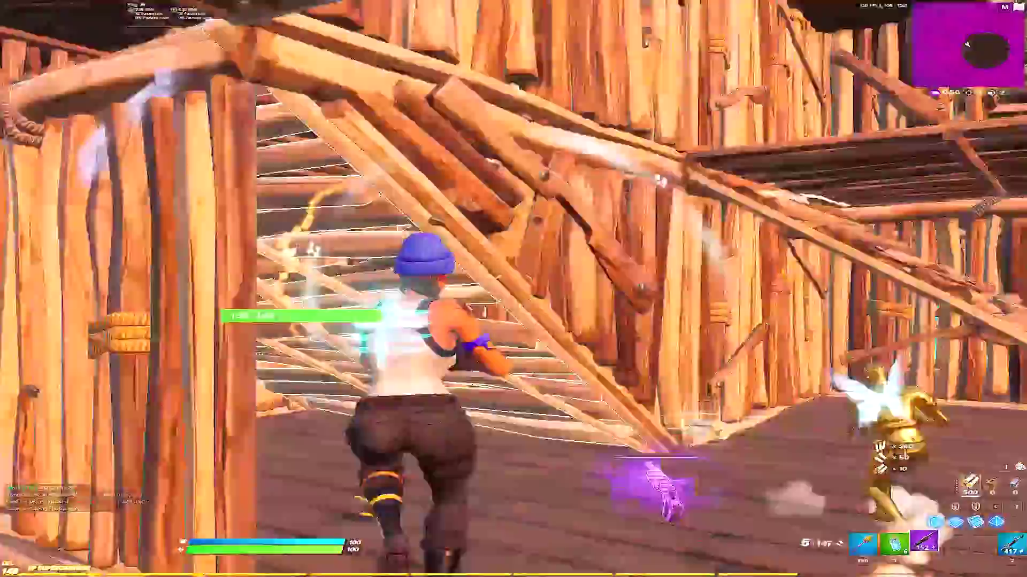
left_click(513, 289)
Step: Build a wooden floor and a wooden wall for cover
key("f")
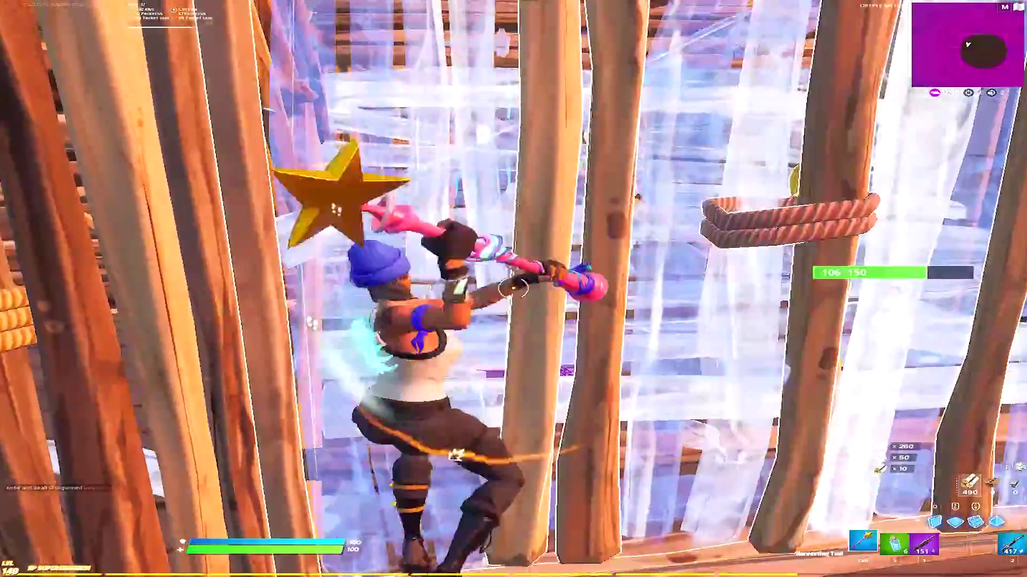
key("q")
left_click(513, 289)
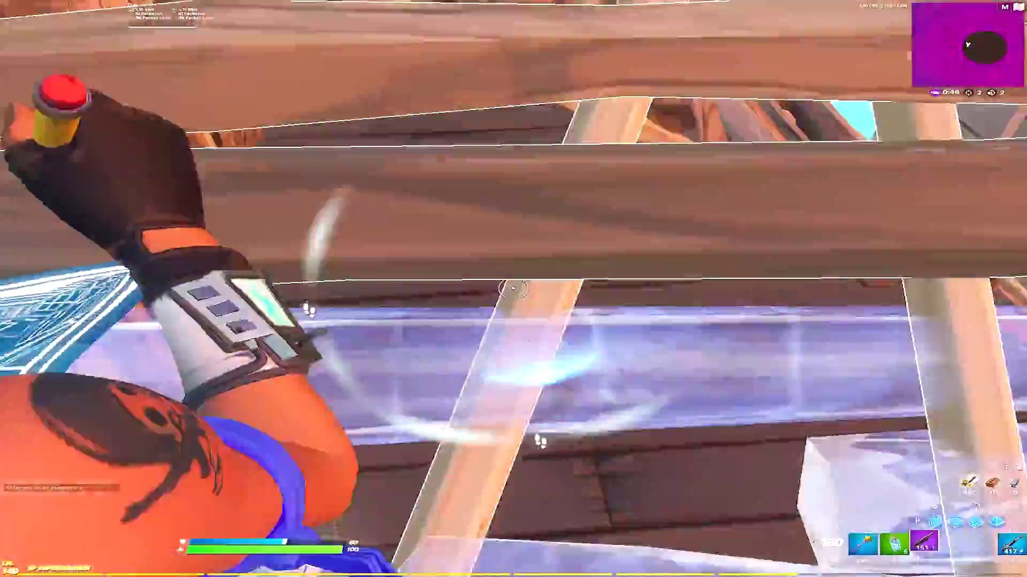
key("1")
key("q")
left_click(513, 289)
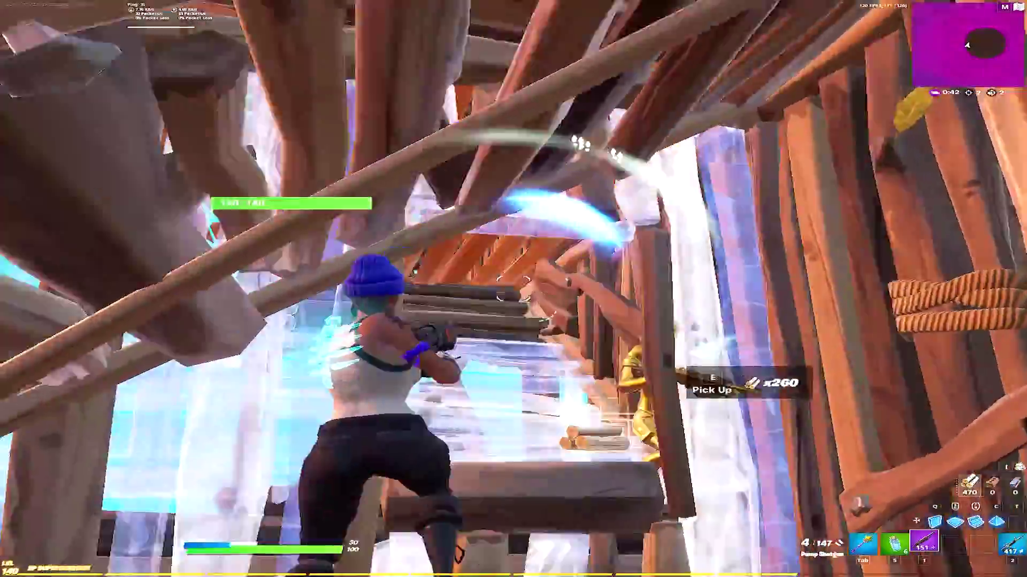
Step: Eliminate the gold-clad enemy with the Assault Rifle
key("1")
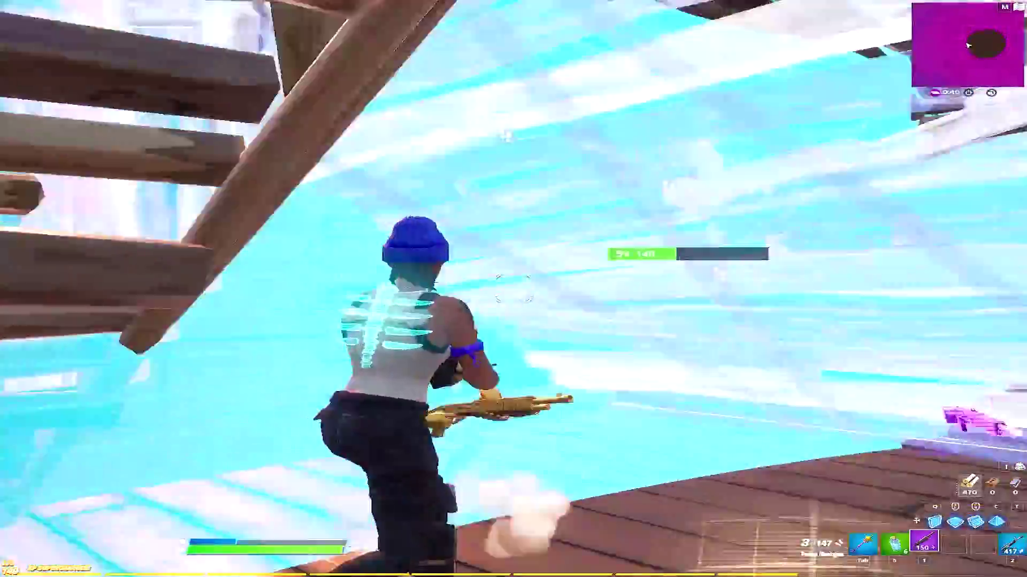
left_click(513, 289)
left_click(513, 289)
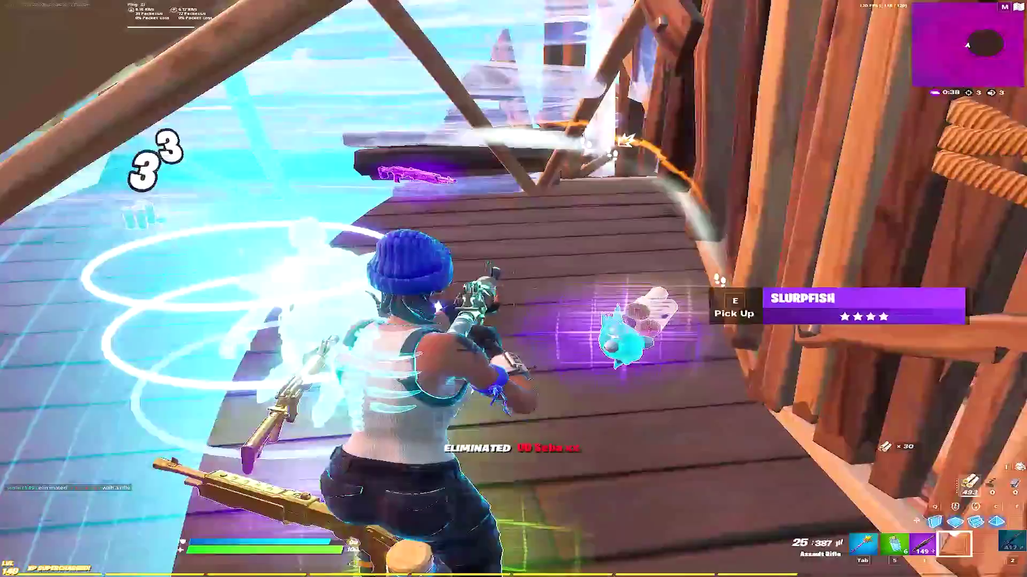